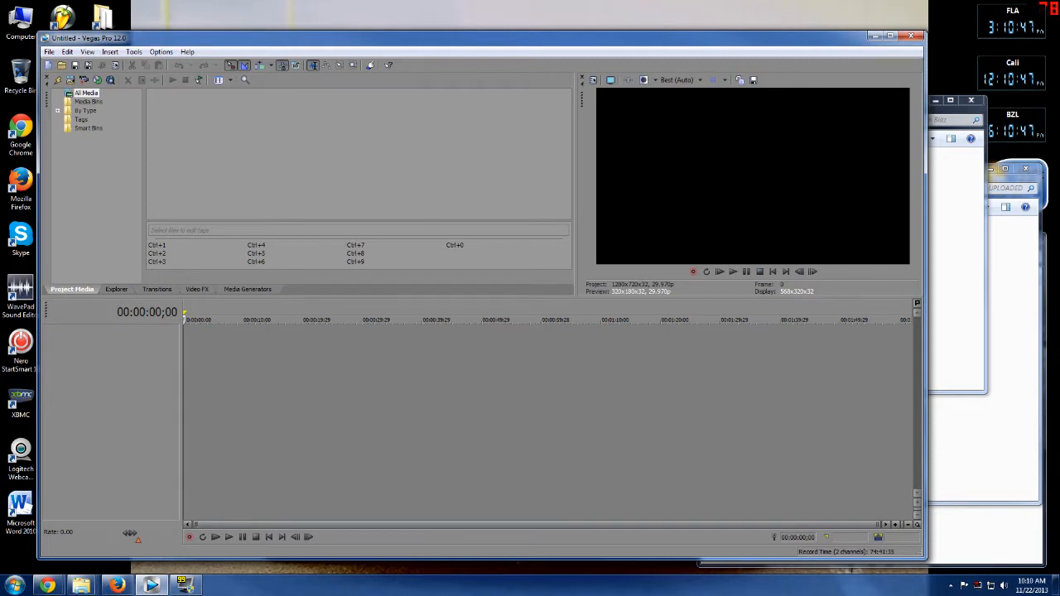
# Bring up the file browser and import the video Prison break blitz 202 into the project media.
pyautogui.hotkey('alt', 'Tab')
pyautogui.click(1013, 331)
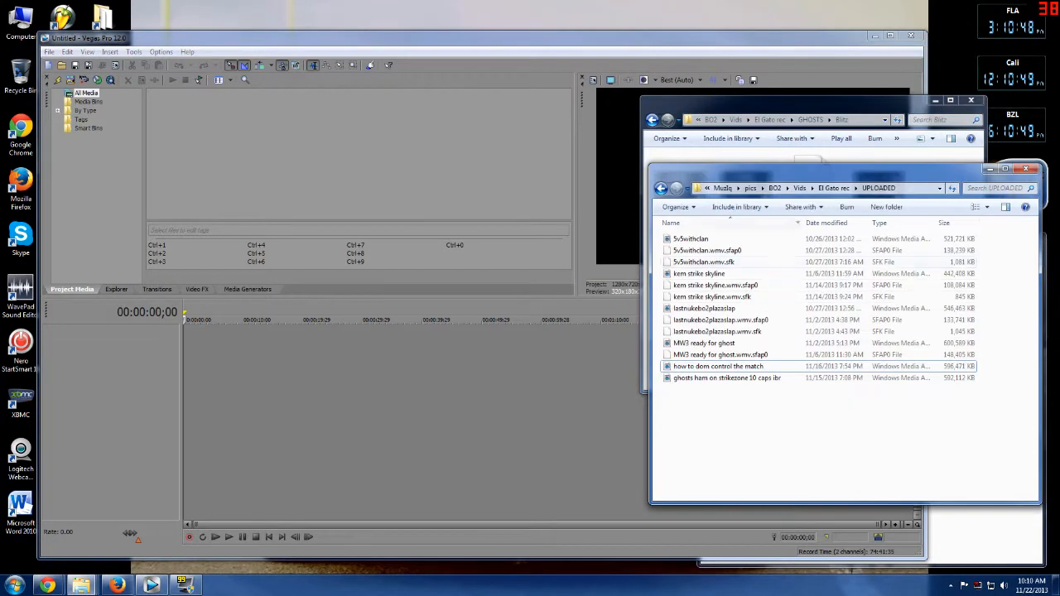
pyautogui.moveTo(783, 108); pyautogui.dragTo(807, 113)
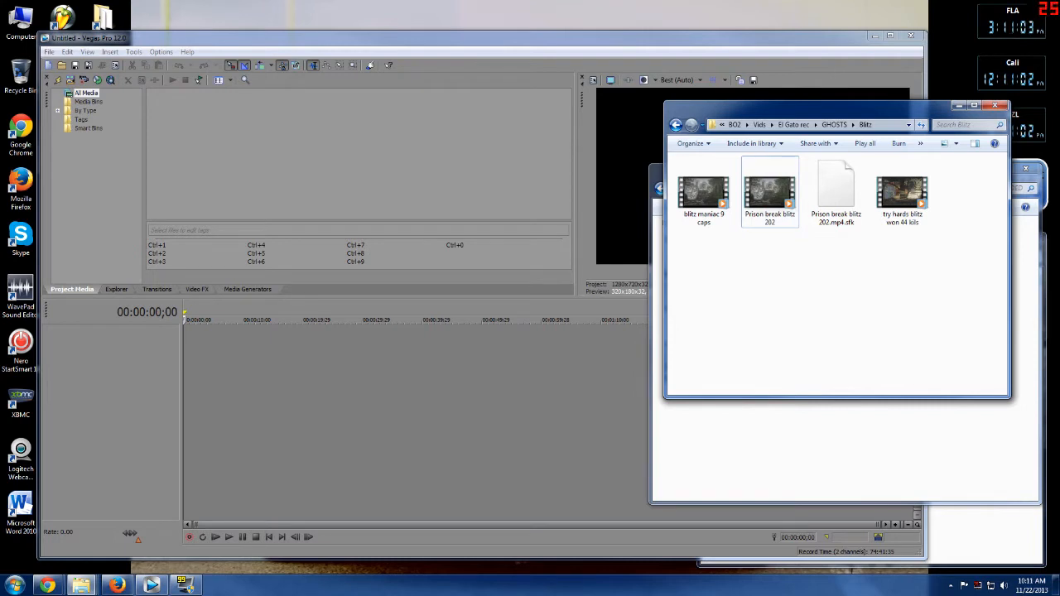
pyautogui.moveTo(804, 109); pyautogui.dragTo(821, 96)
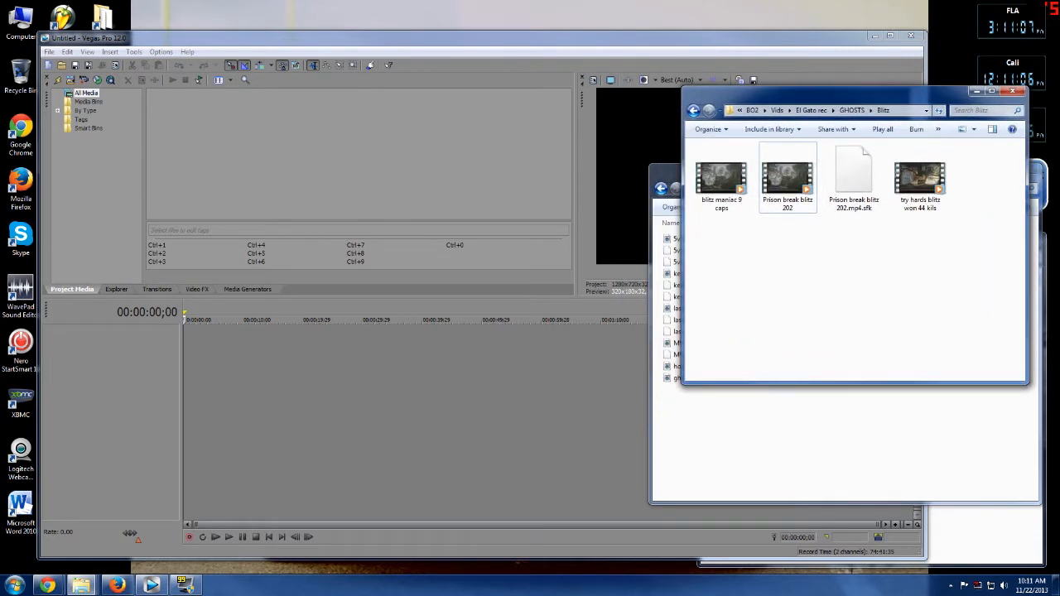
pyautogui.moveTo(788, 179); pyautogui.dragTo(381, 165)
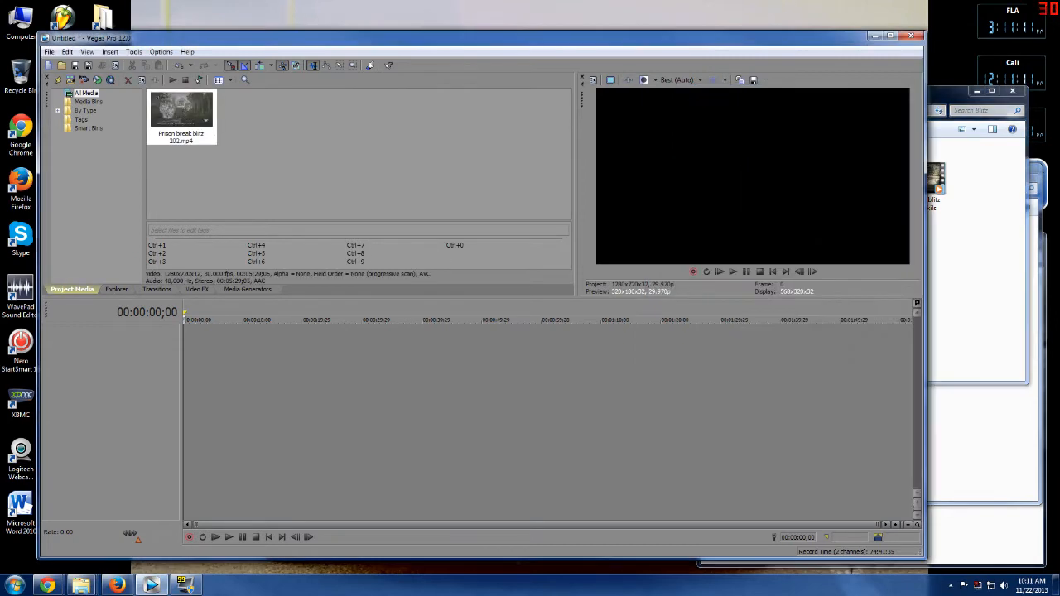
# Start a new project without saving the current one, keeping the HDV 720-30p template.
pyautogui.click(50, 53)
pyautogui.moveTo(134, 52)
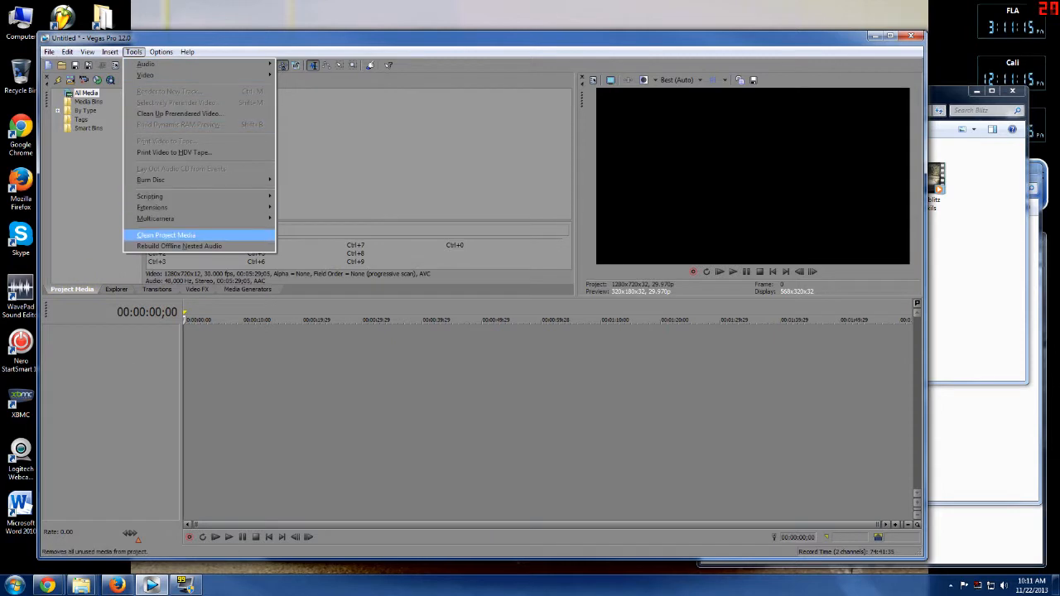
pyautogui.moveTo(50, 52)
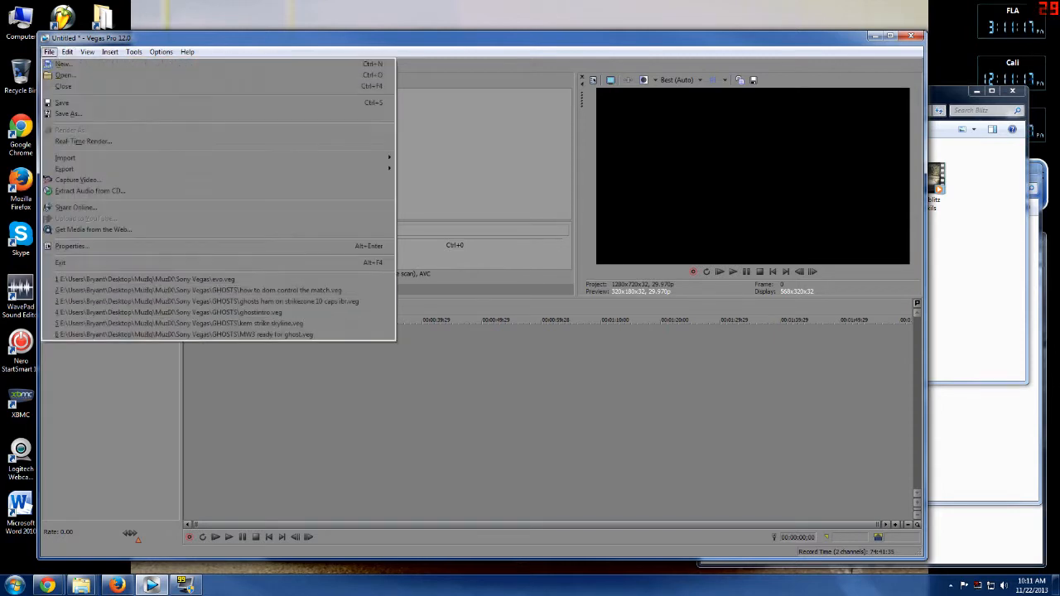
pyautogui.click(63, 65)
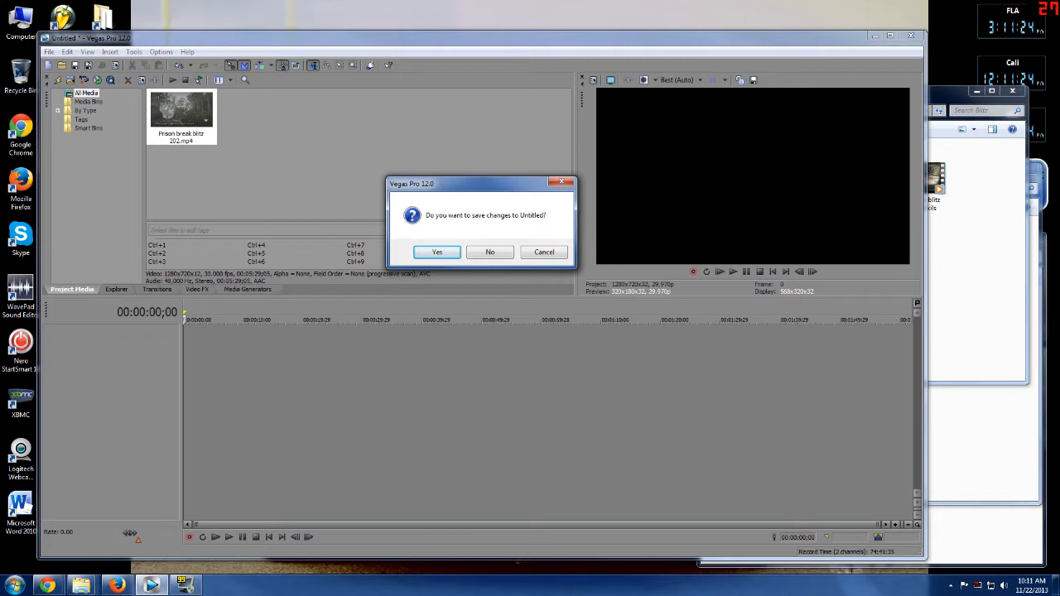
pyautogui.press('Return')
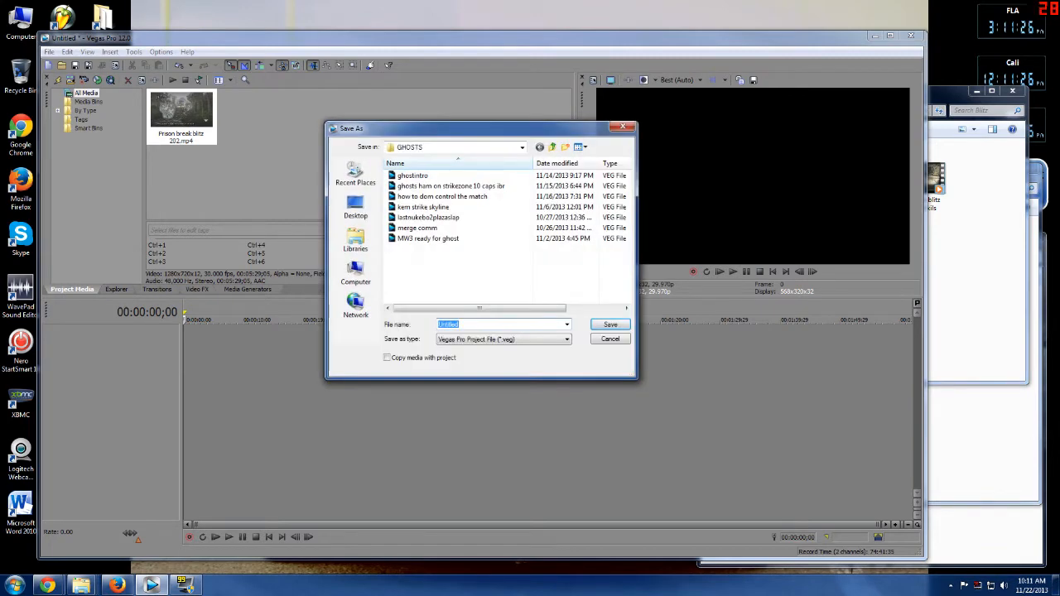
pyautogui.press('Escape')
pyautogui.hotkey('alt', 'f')
pyautogui.press('Return')
pyautogui.press('Tab')
pyautogui.press('Return')
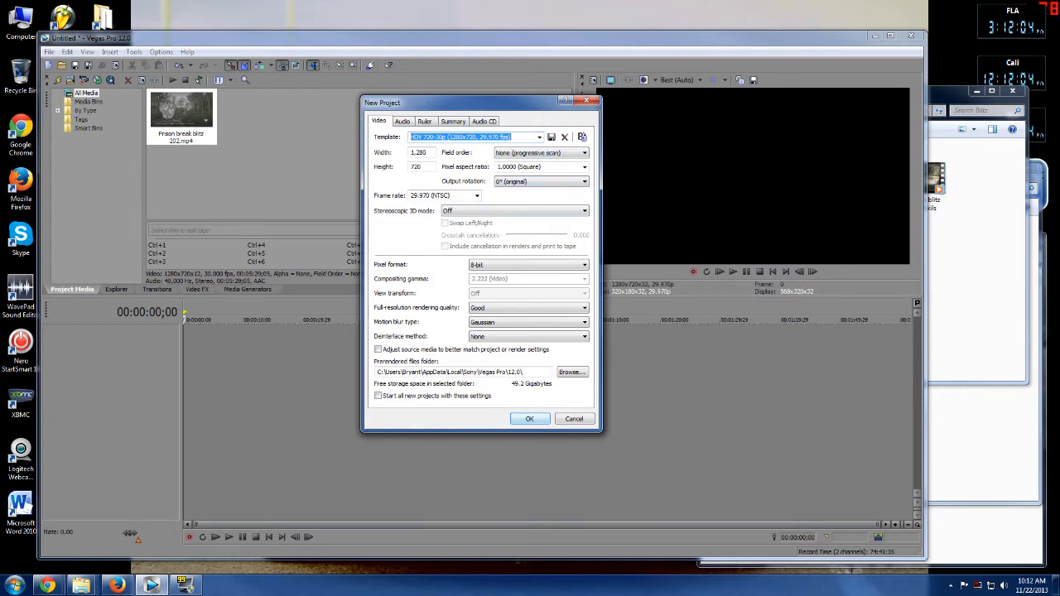
pyautogui.press('Return')
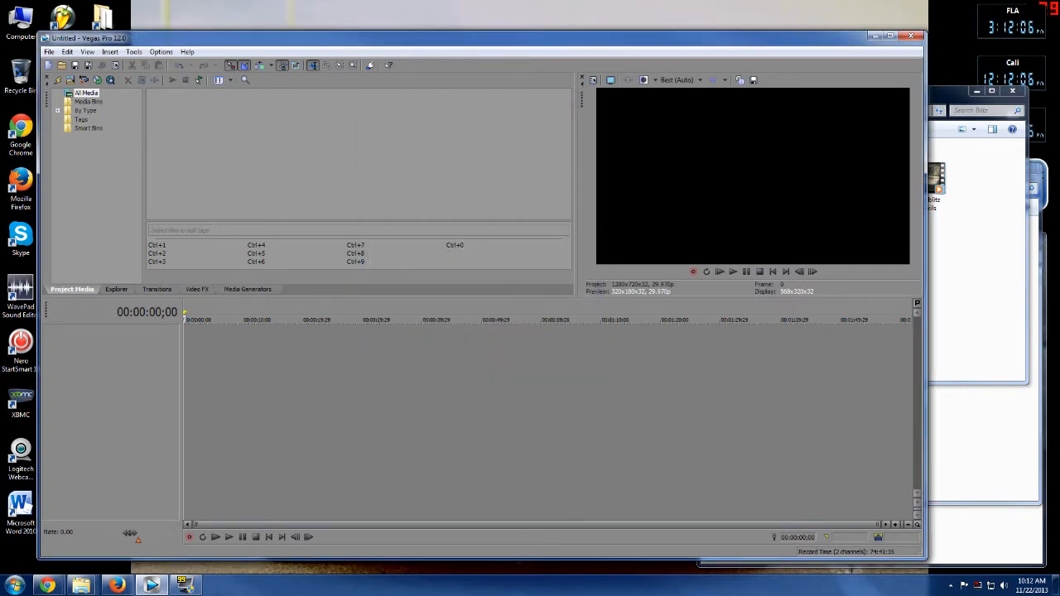
# Import the video Prison break blitz 202 into the new project's media.
pyautogui.moveTo(442, 40); pyautogui.dragTo(428, 39)
pyautogui.click(960, 269)
pyautogui.moveTo(787, 179); pyautogui.dragTo(347, 170)
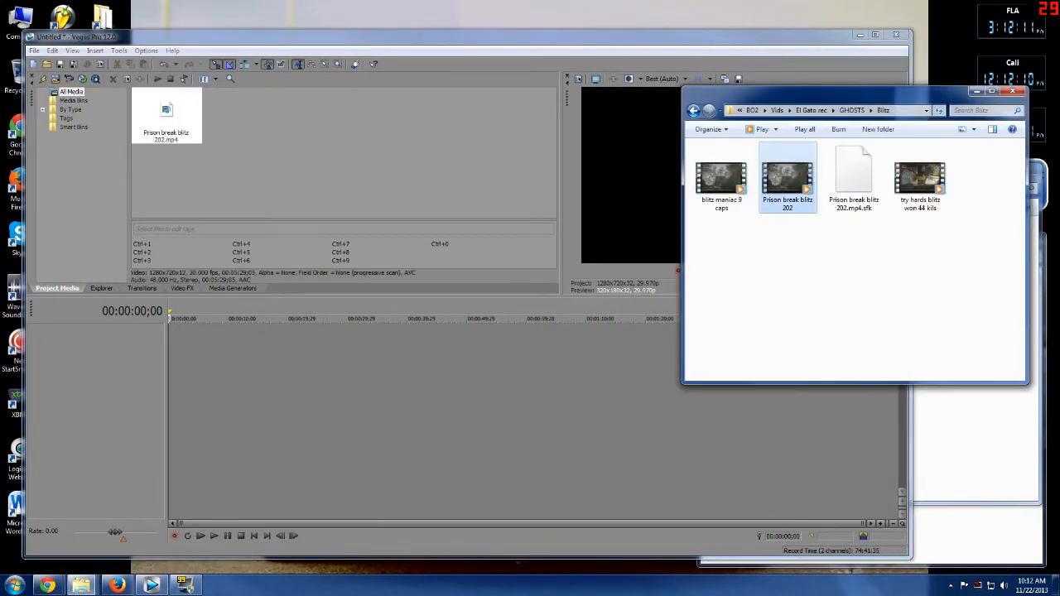
# Open the Thumbnails Vid folder and import the codghostend and k1lr tag images into project media.
pyautogui.click(978, 91)
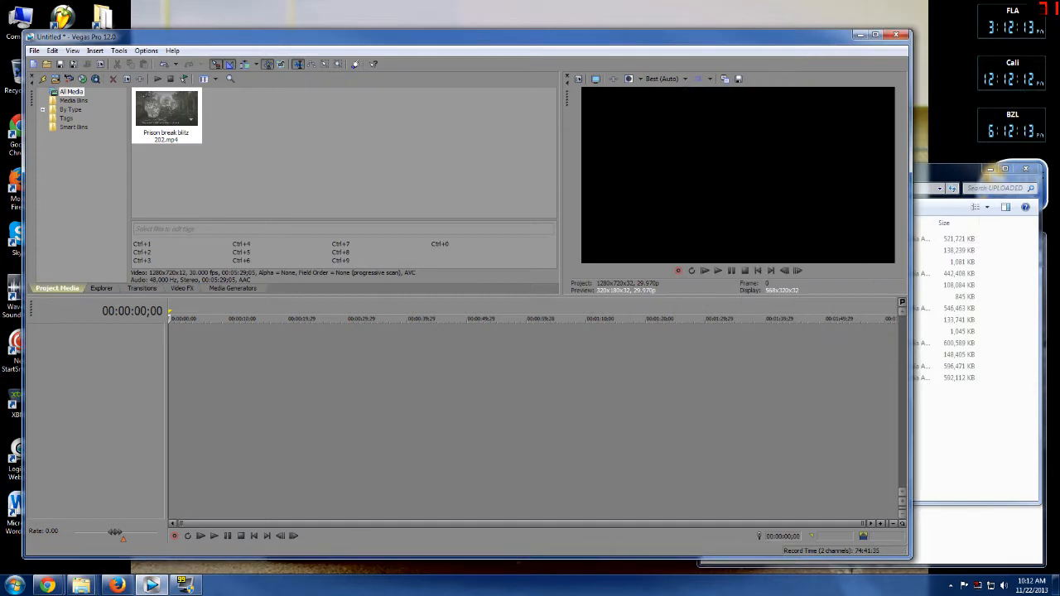
pyautogui.click(976, 431)
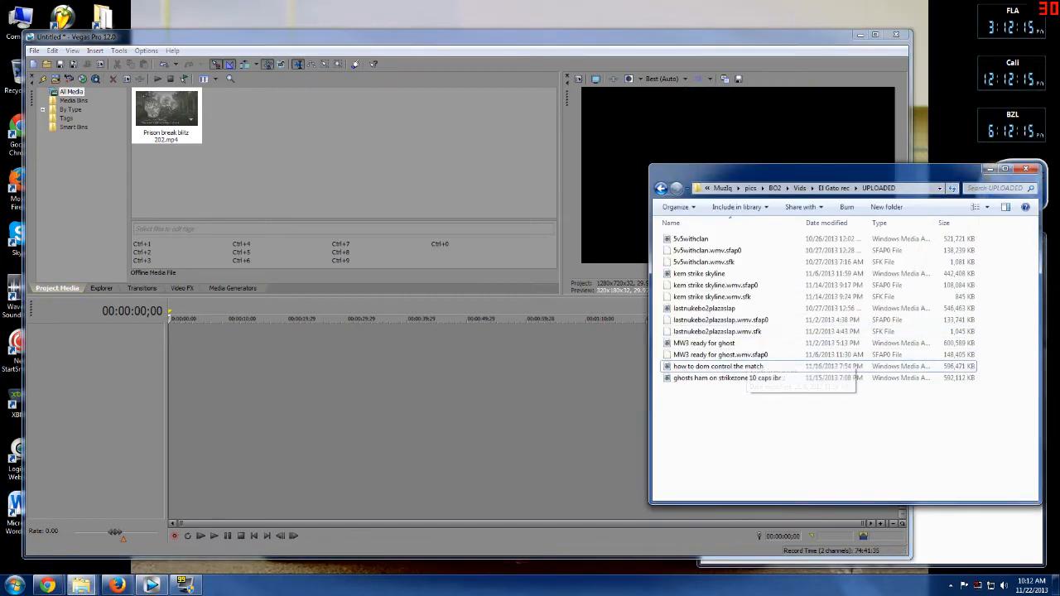
pyautogui.click(949, 532)
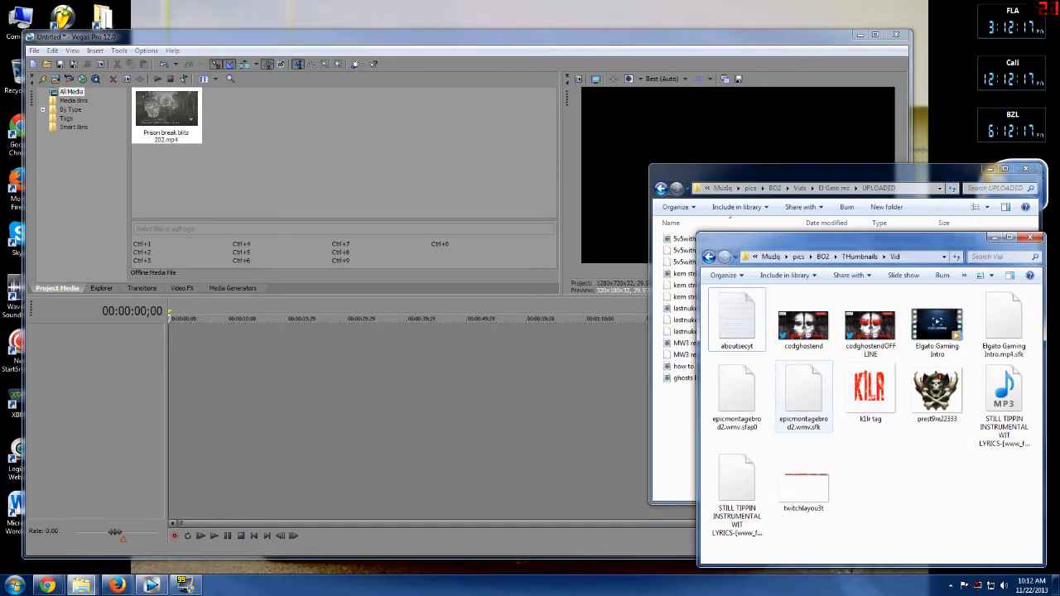
pyautogui.click(804, 326)
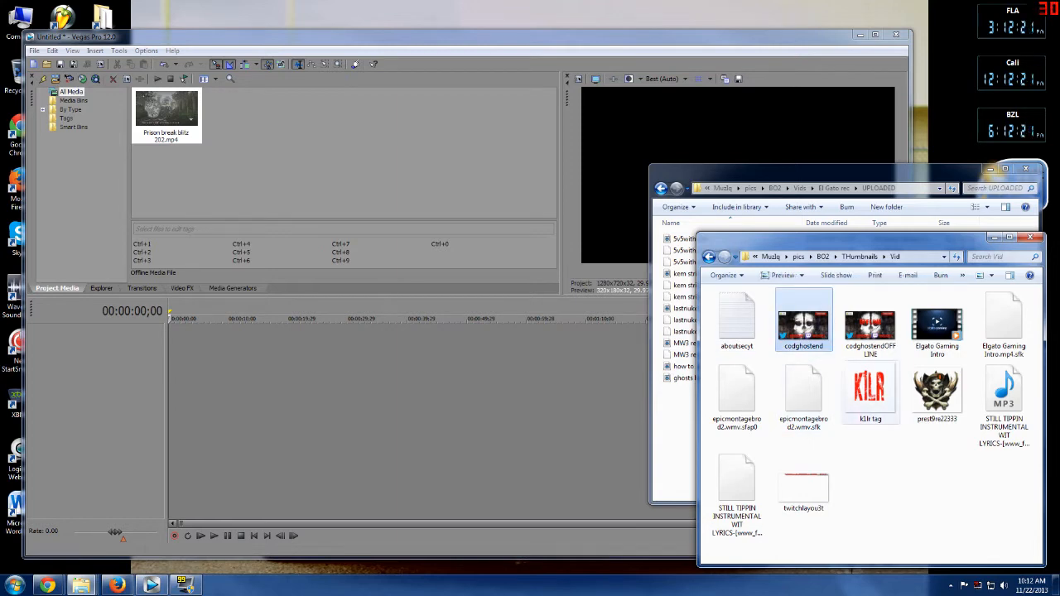
pyautogui.moveTo(870, 391); pyautogui.dragTo(365, 158)
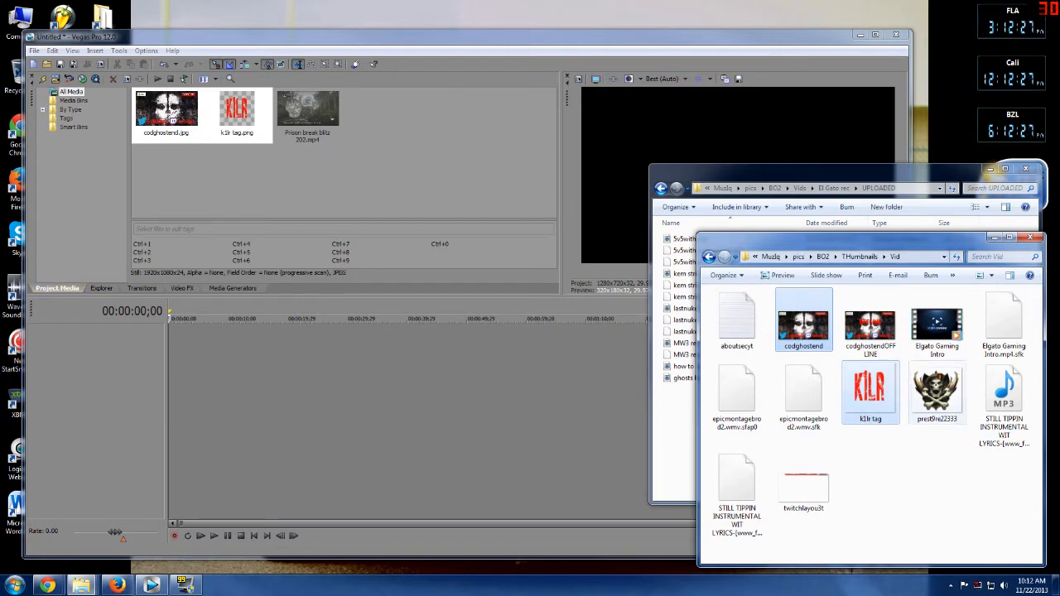
# Import the STILL TIPPIN INSTRUMENTAL MP3 into project media and close the thumbnails folder.
pyautogui.moveTo(1004, 399); pyautogui.dragTo(447, 166)
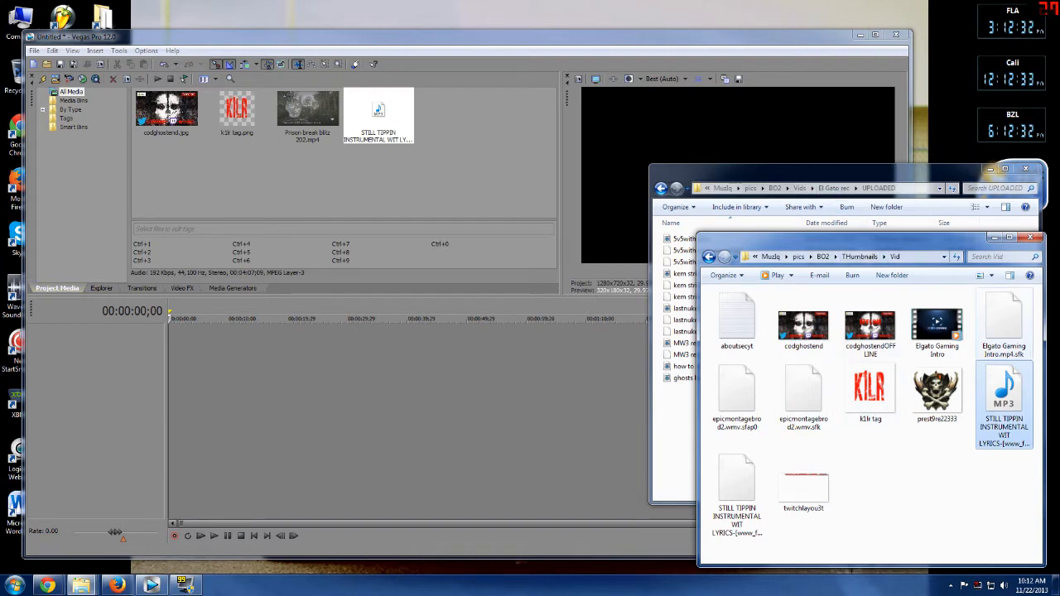
pyautogui.click(992, 237)
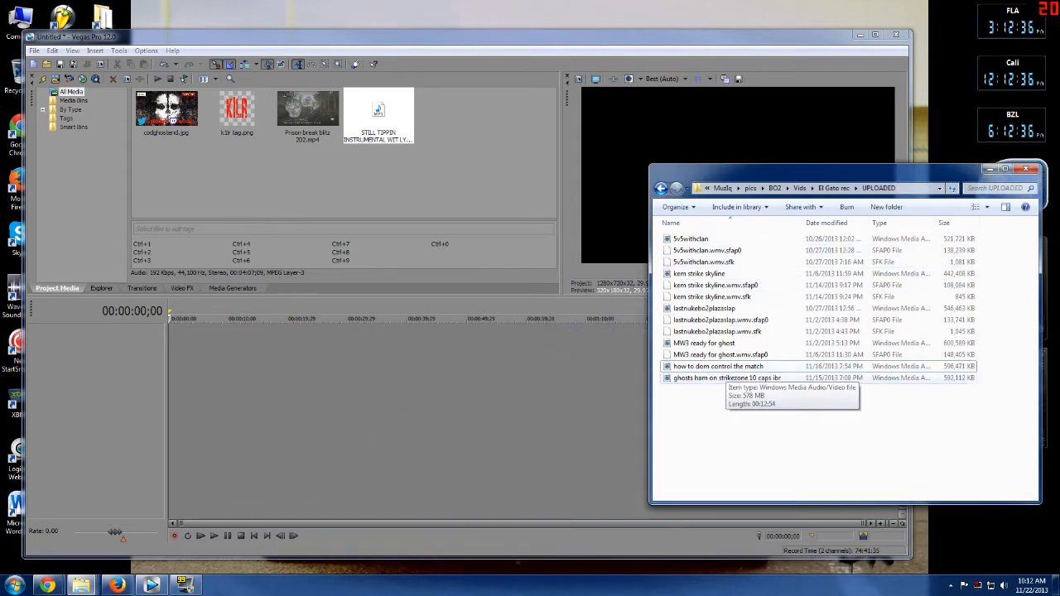
# Import the video how to dom control the match into project media, dismiss the warning, and close the folder.
pyautogui.click(727, 366)
pyautogui.moveTo(727, 367); pyautogui.dragTo(464, 182)
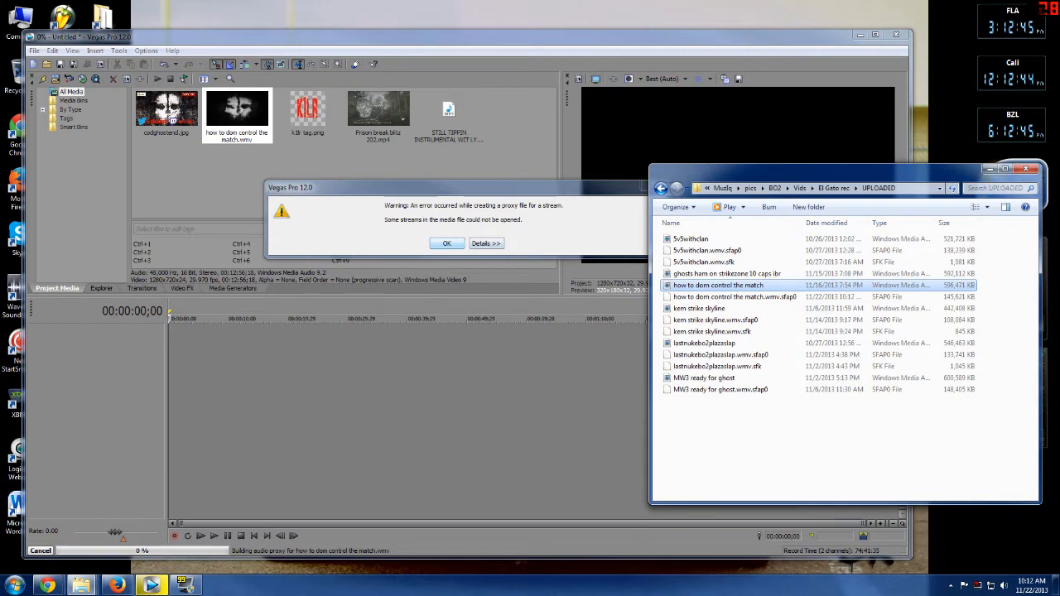
pyautogui.click(447, 243)
pyautogui.moveTo(939, 176); pyautogui.dragTo(949, 187)
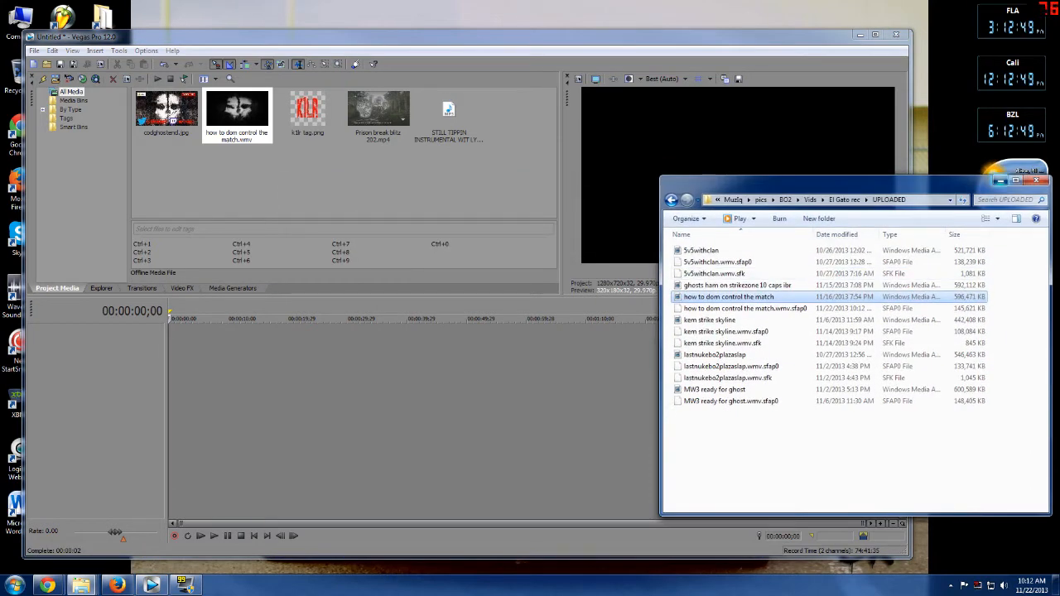
pyautogui.click(1000, 180)
# Place Prison break blitz 202 on the timeline and shift it right to start around 00:00:30.
pyautogui.click(378, 115)
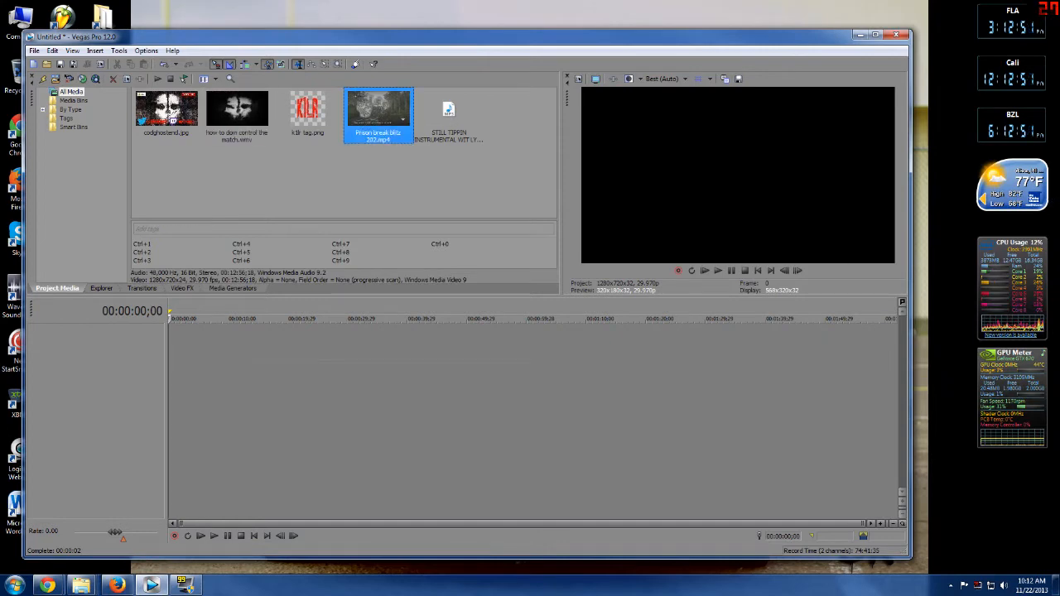
pyautogui.moveTo(379, 114); pyautogui.dragTo(198, 358)
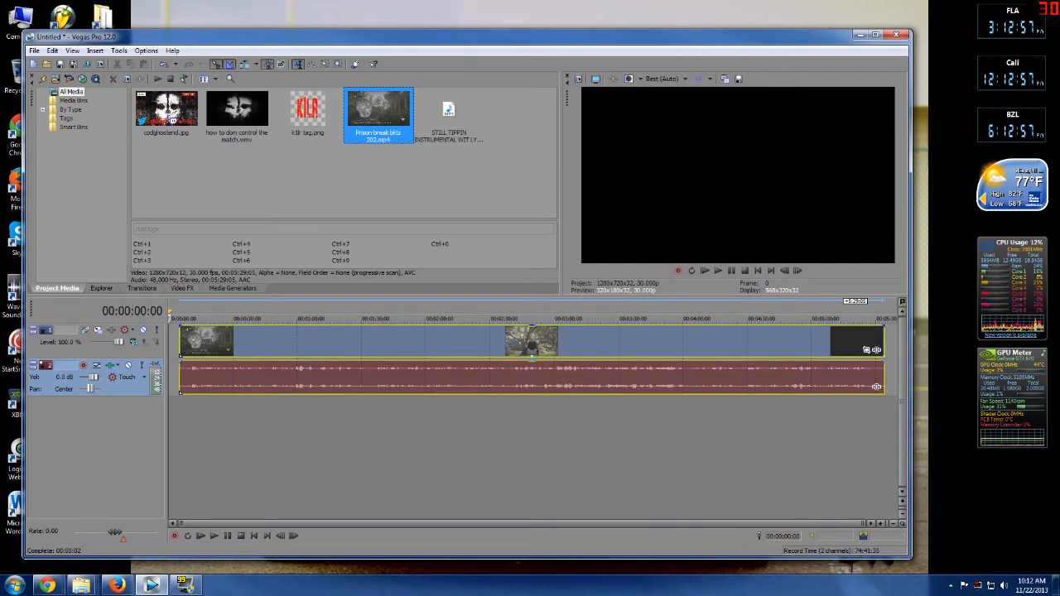
pyautogui.rightClick(142, 426)
pyautogui.click(305, 443)
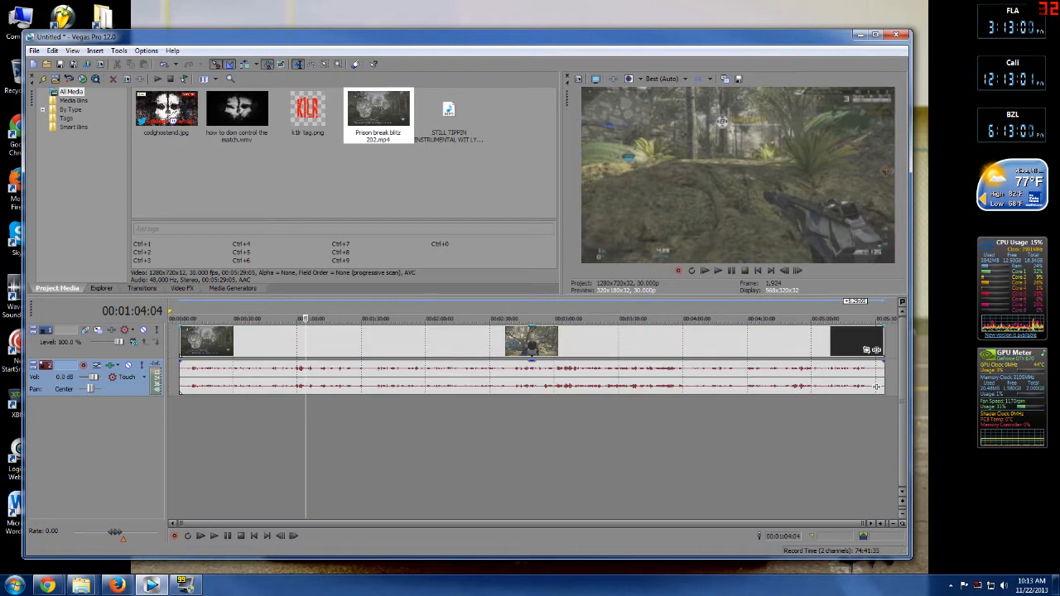
pyautogui.moveTo(306, 341); pyautogui.dragTo(363, 341)
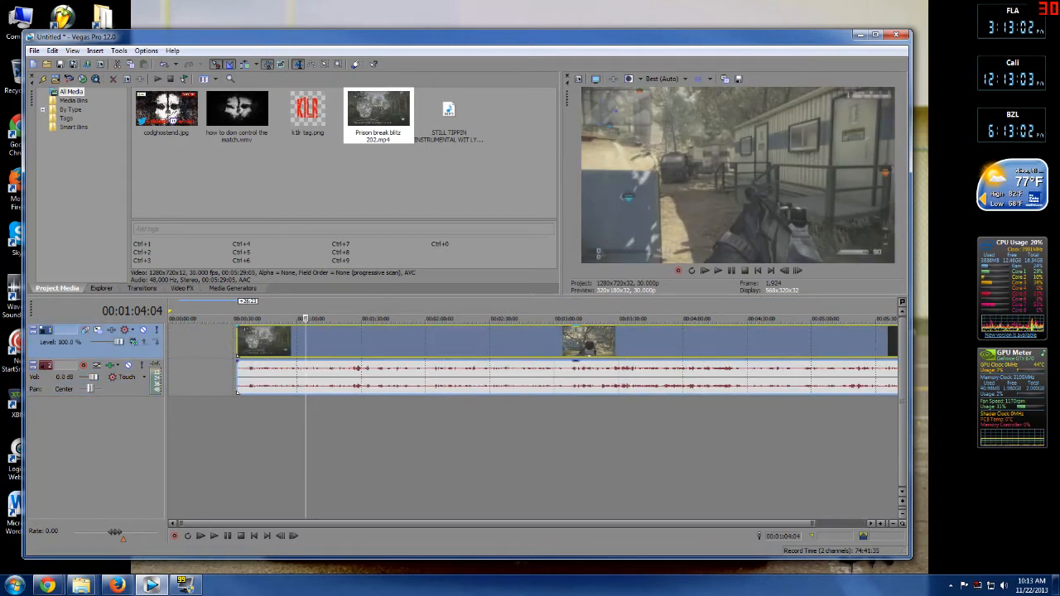
# Import the ghostintro project file as media and dismiss the warning.
pyautogui.click(34, 50)
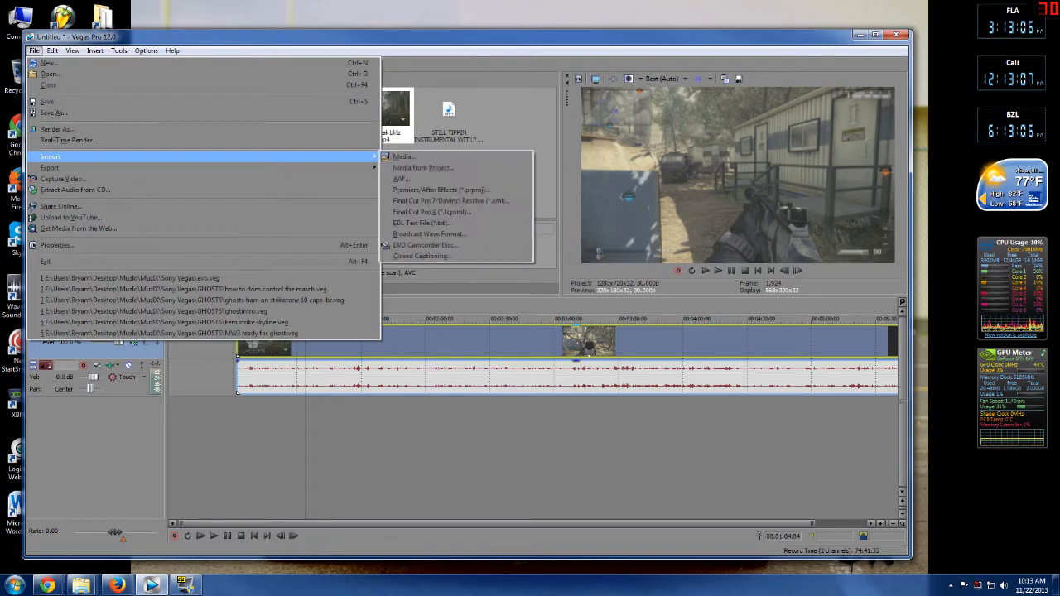
pyautogui.moveTo(51, 157)
pyautogui.click(408, 156)
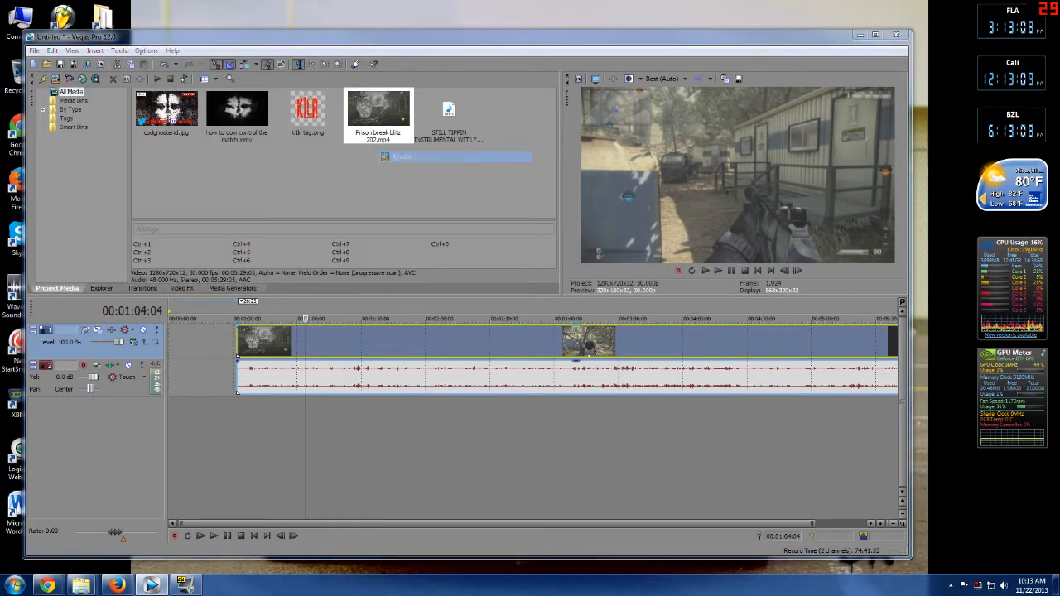
pyautogui.click(165, 132)
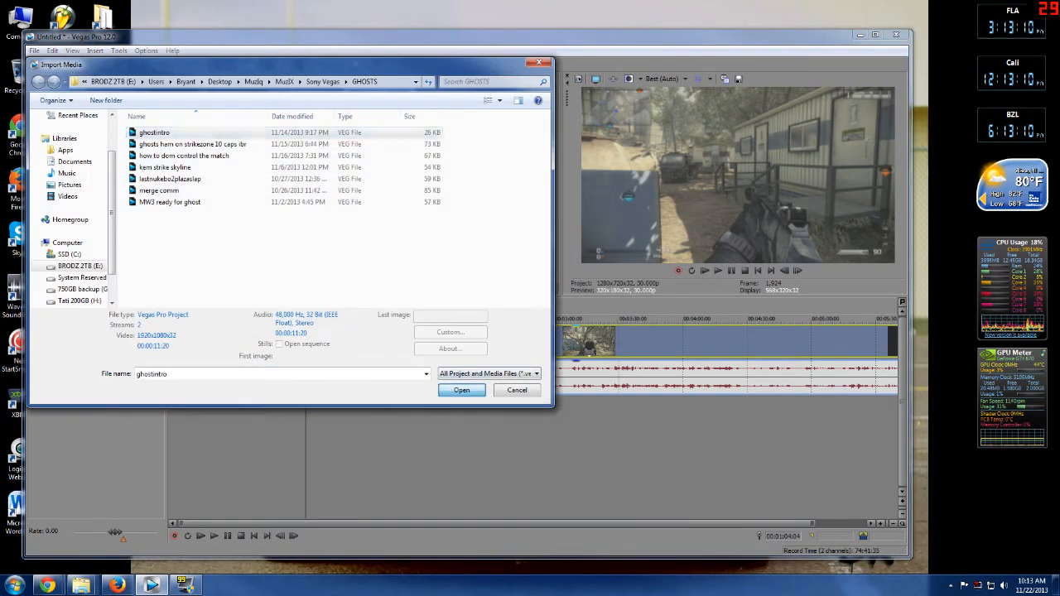
pyautogui.click(462, 390)
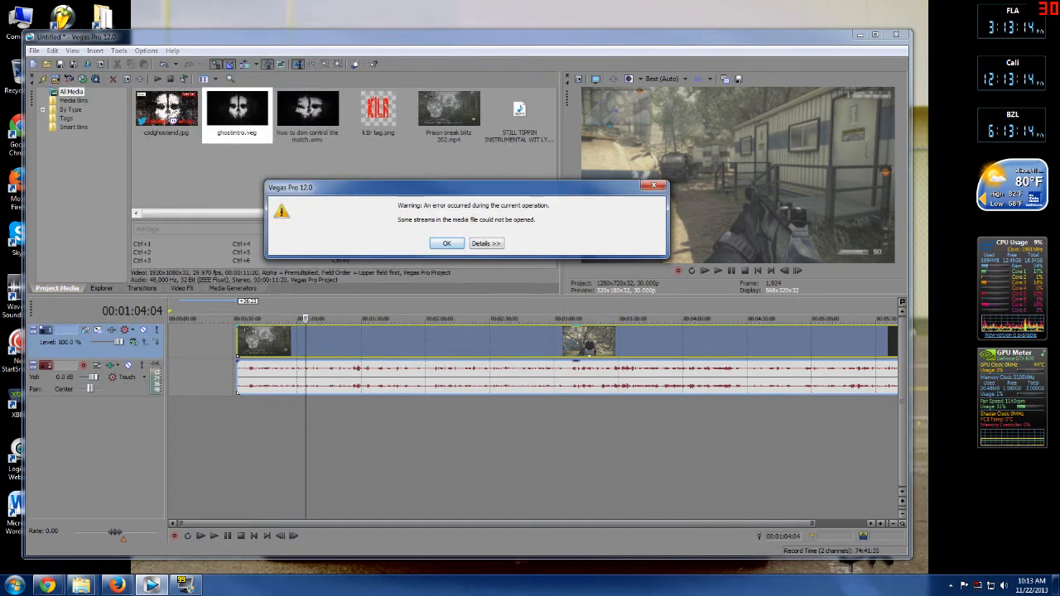
pyautogui.press('Return')
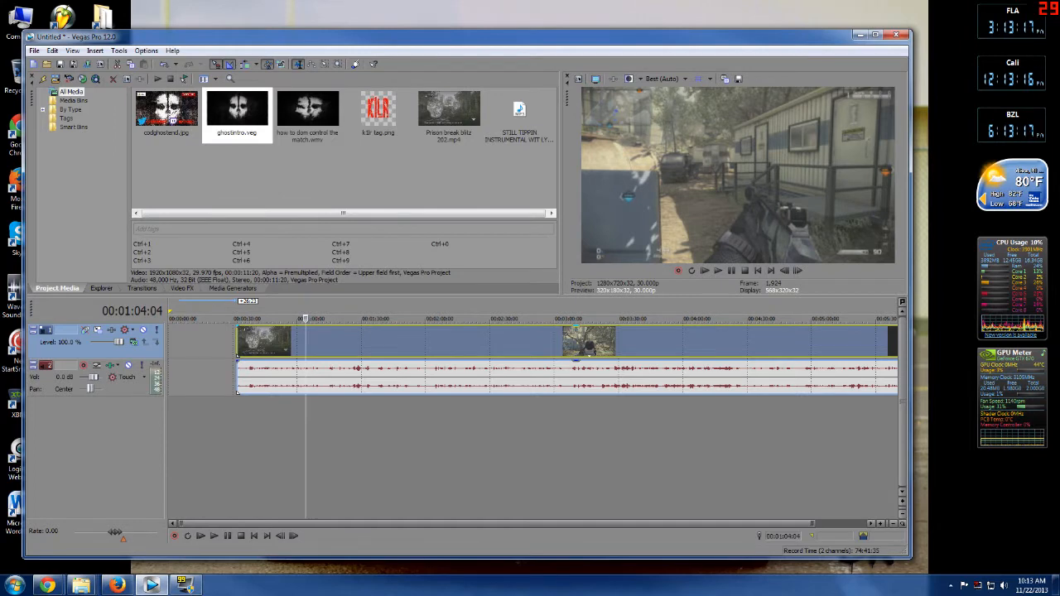
# Shift the gameplay clip slightly further right and place ghostintro at the start of the timeline.
pyautogui.moveTo(267, 341); pyautogui.dragTo(296, 341)
pyautogui.click(236, 116)
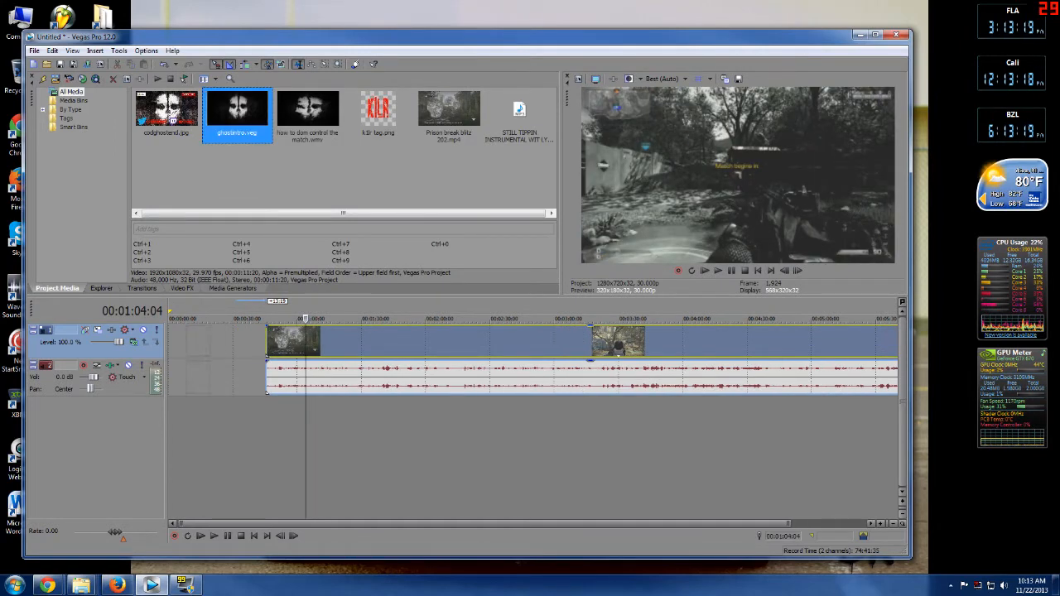
pyautogui.moveTo(236, 116); pyautogui.dragTo(170, 342)
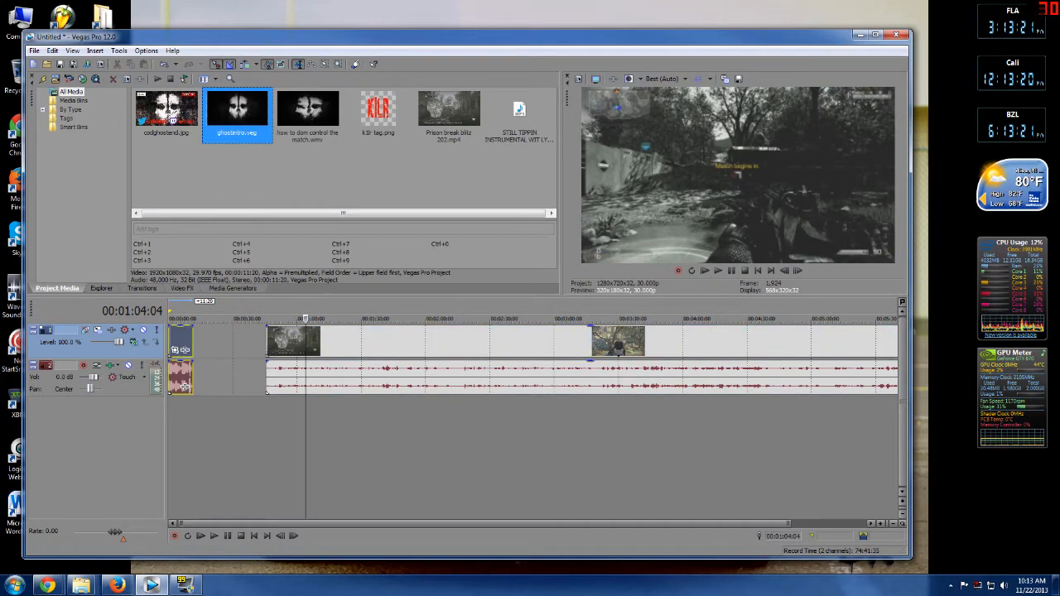
# Preview the intro, then move the gameplay clip left so it follows shortly after the intro.
pyautogui.click(213, 536)
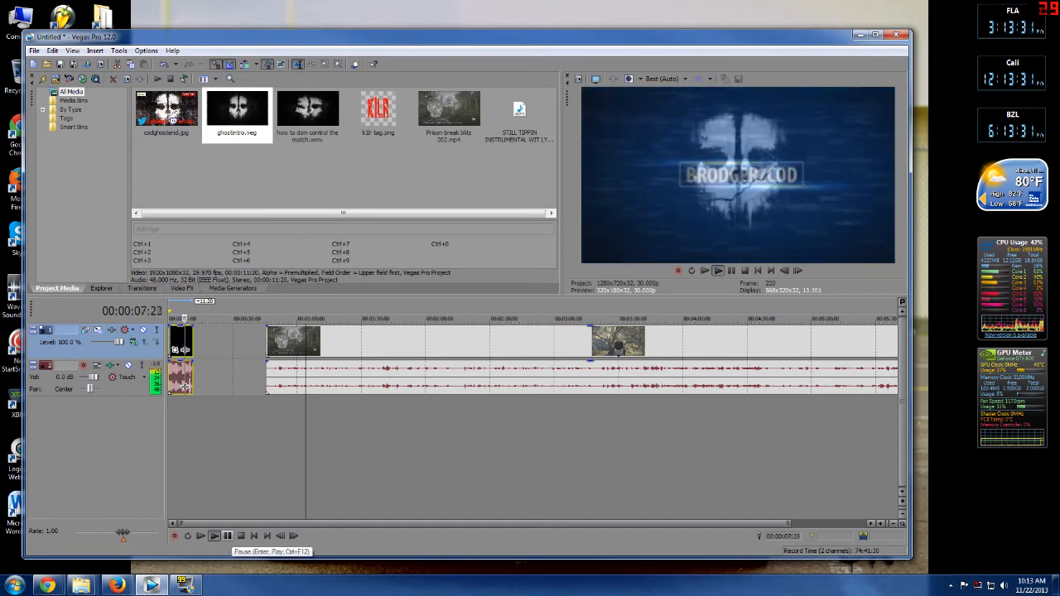
pyautogui.click(227, 536)
pyautogui.moveTo(286, 341); pyautogui.dragTo(228, 341)
# Play back the transition from the intro into the gameplay clip.
pyautogui.click(208, 373)
pyautogui.press('space')
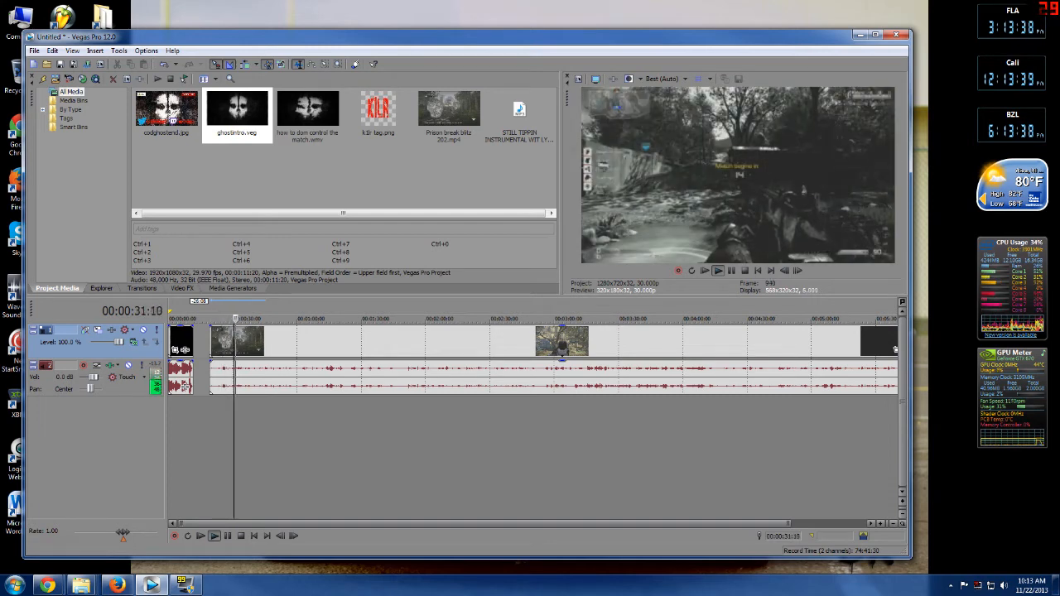
pyautogui.click(263, 431)
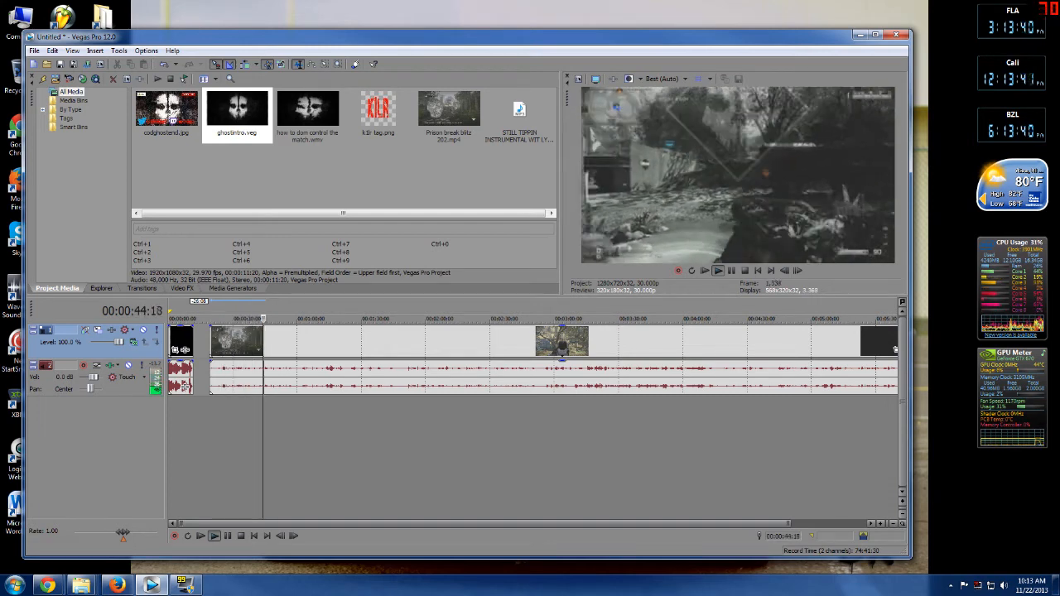
pyautogui.click(228, 536)
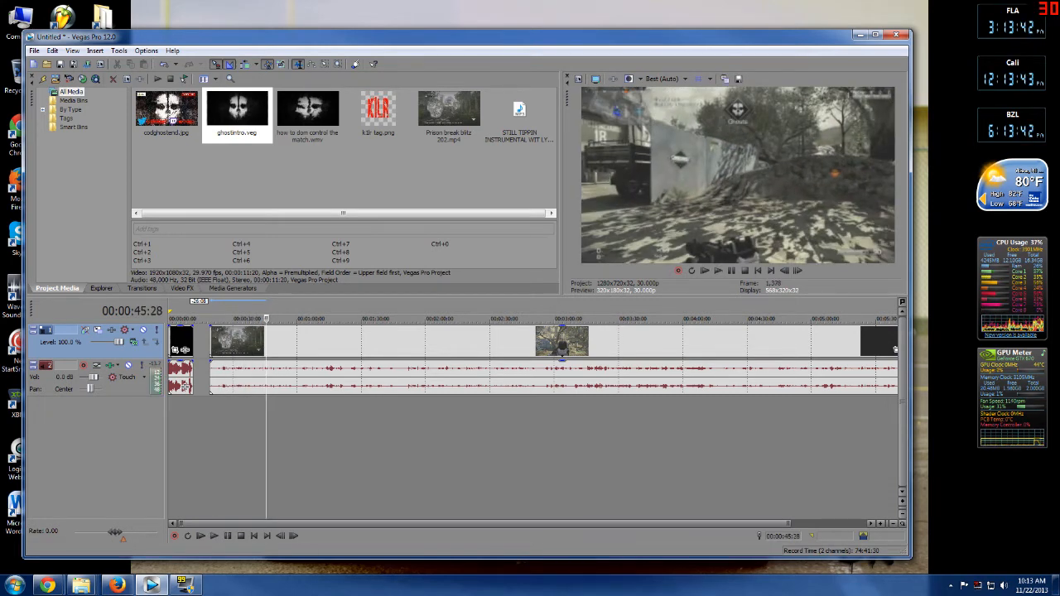
# Reposition the gameplay clip on the timeline so it begins right after the ghostintro event.
pyautogui.rightClick(233, 341)
pyautogui.click(257, 379)
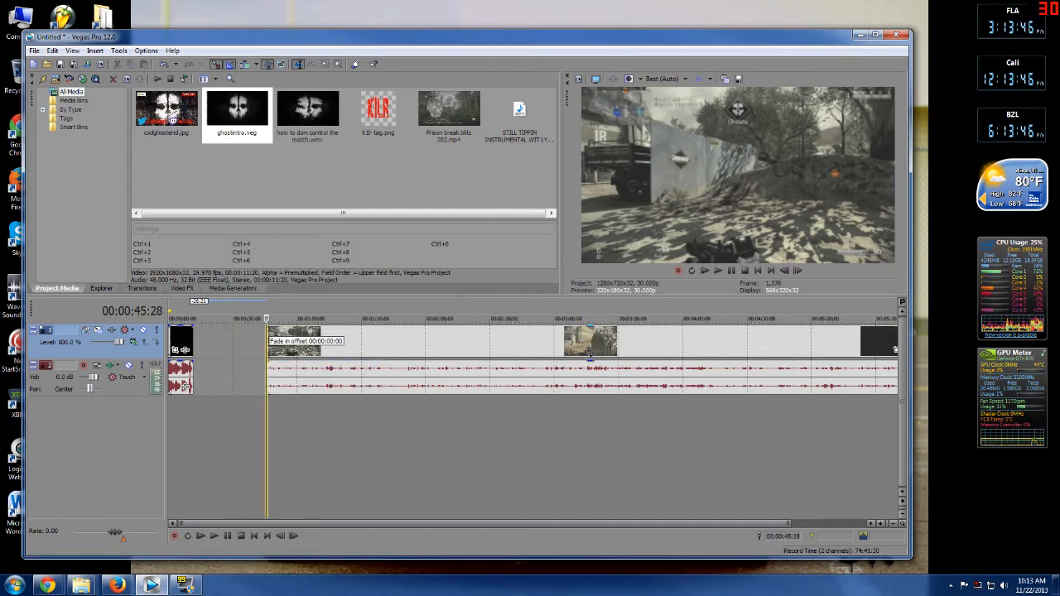
pyautogui.moveTo(788, 523); pyautogui.dragTo(286, 523)
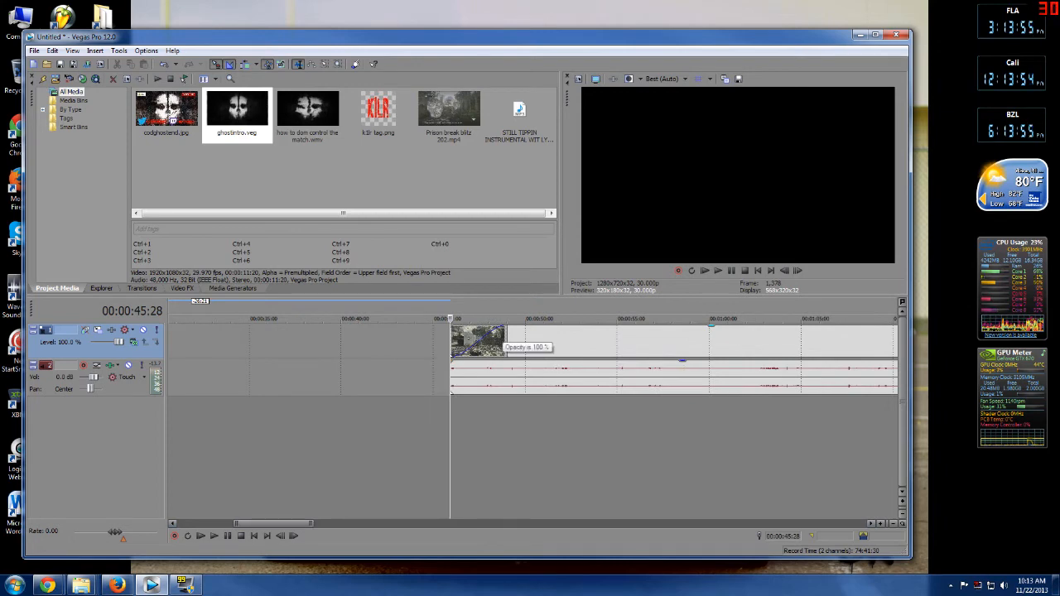
pyautogui.moveTo(506, 333); pyautogui.dragTo(503, 333)
pyautogui.moveTo(469, 335); pyautogui.dragTo(483, 334)
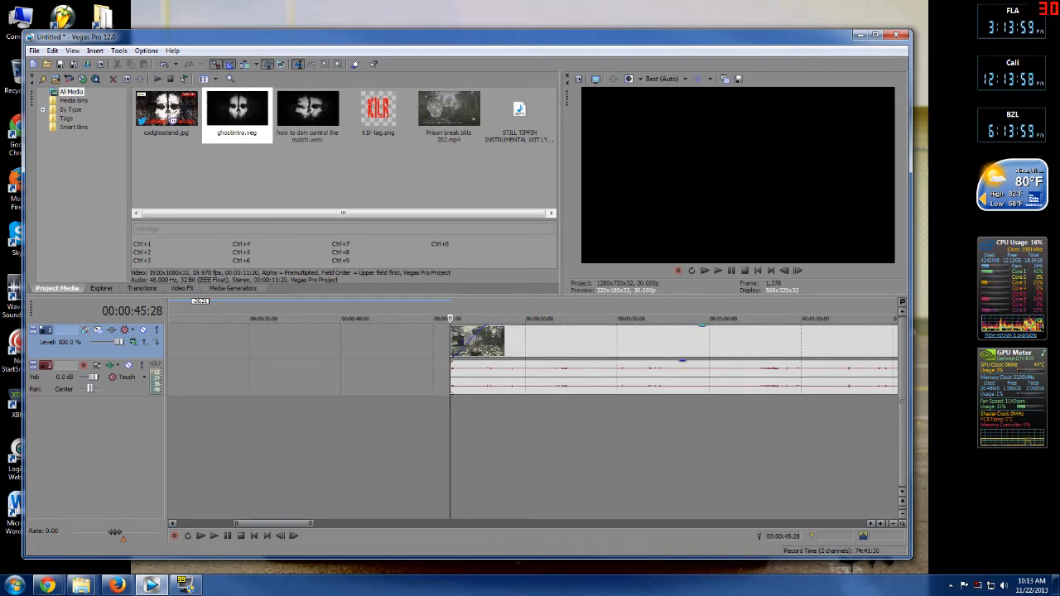
pyautogui.moveTo(313, 523); pyautogui.dragTo(355, 523)
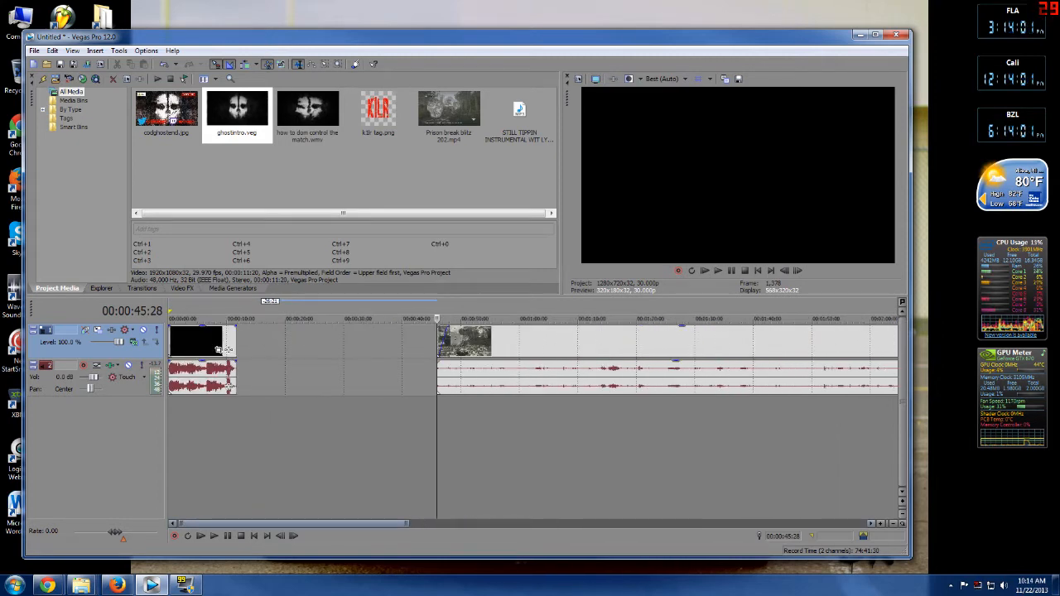
pyautogui.moveTo(463, 340); pyautogui.dragTo(247, 329)
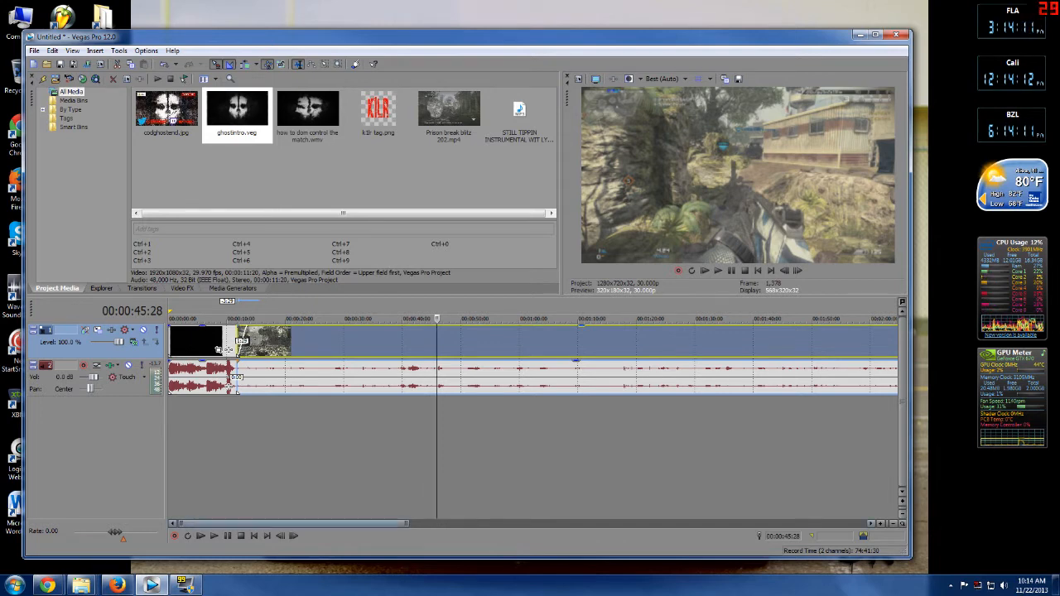
pyautogui.moveTo(406, 524); pyautogui.dragTo(820, 524)
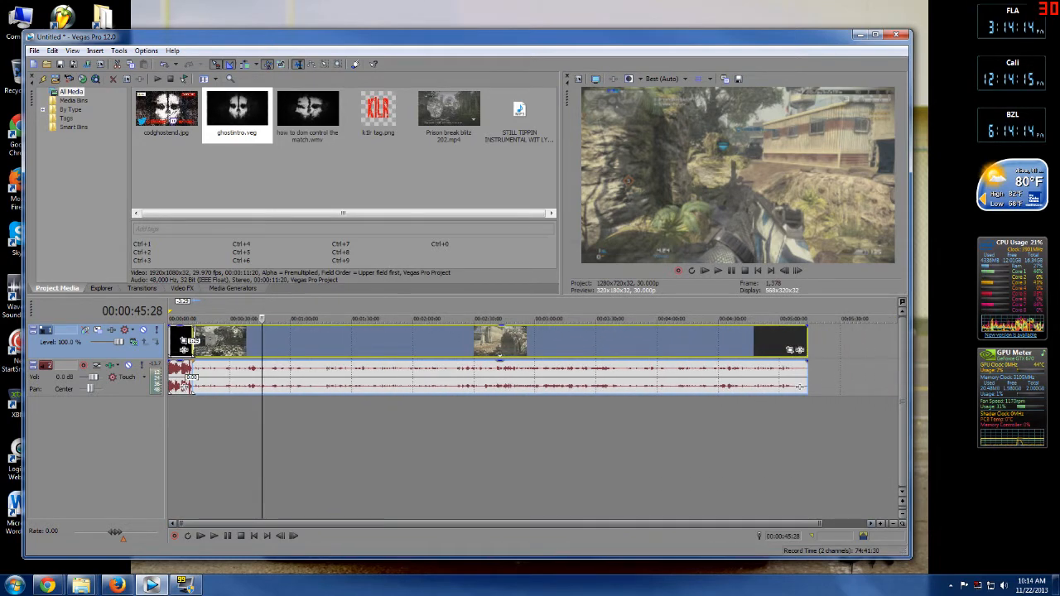
# Open the gameplay clip's properties and set it to Disable resample.
pyautogui.rightClick(440, 342)
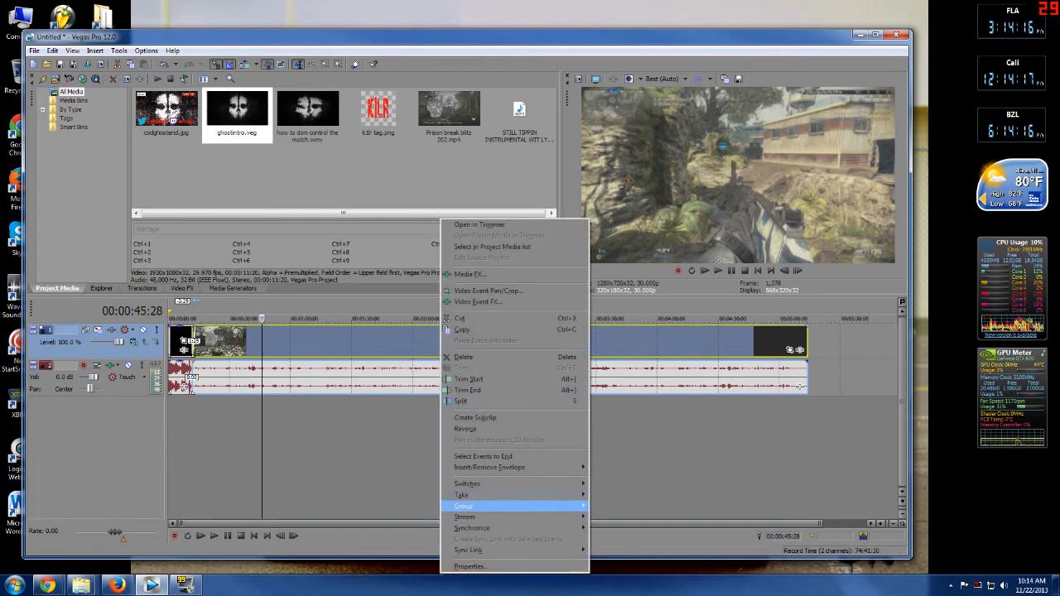
pyautogui.click(469, 567)
pyautogui.click(383, 245)
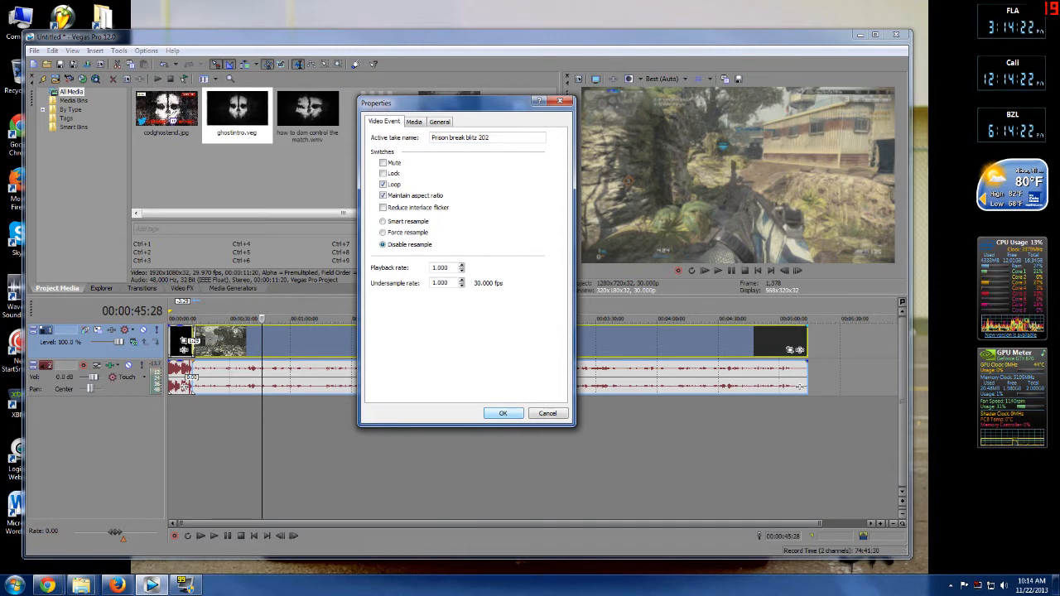
pyautogui.press('Return')
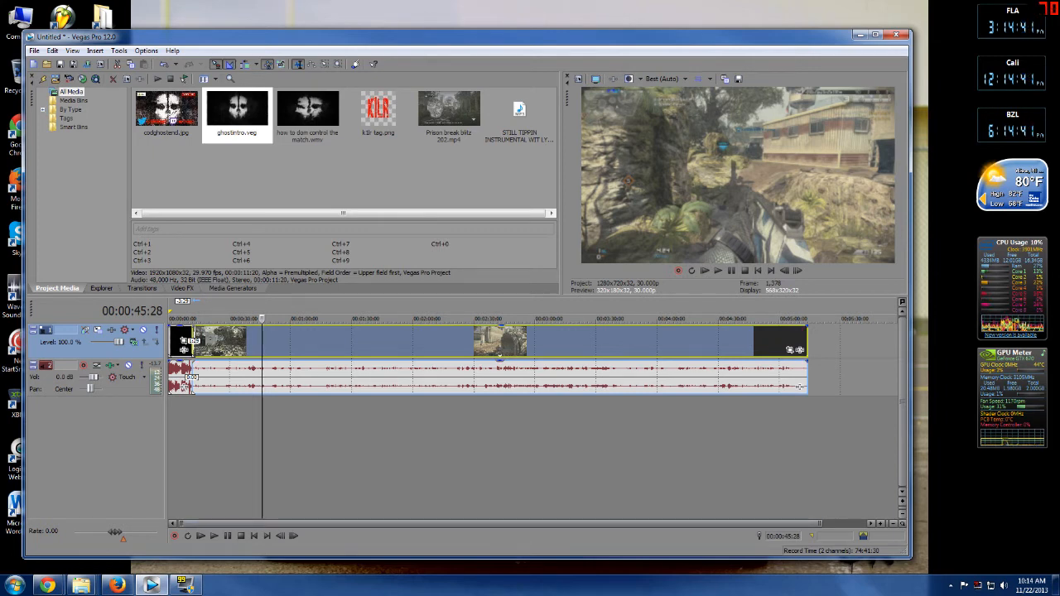
# Add Sony Brightness and Contrast and Sony Saturation Adjust effects to the gameplay clip.
pyautogui.click(800, 350)
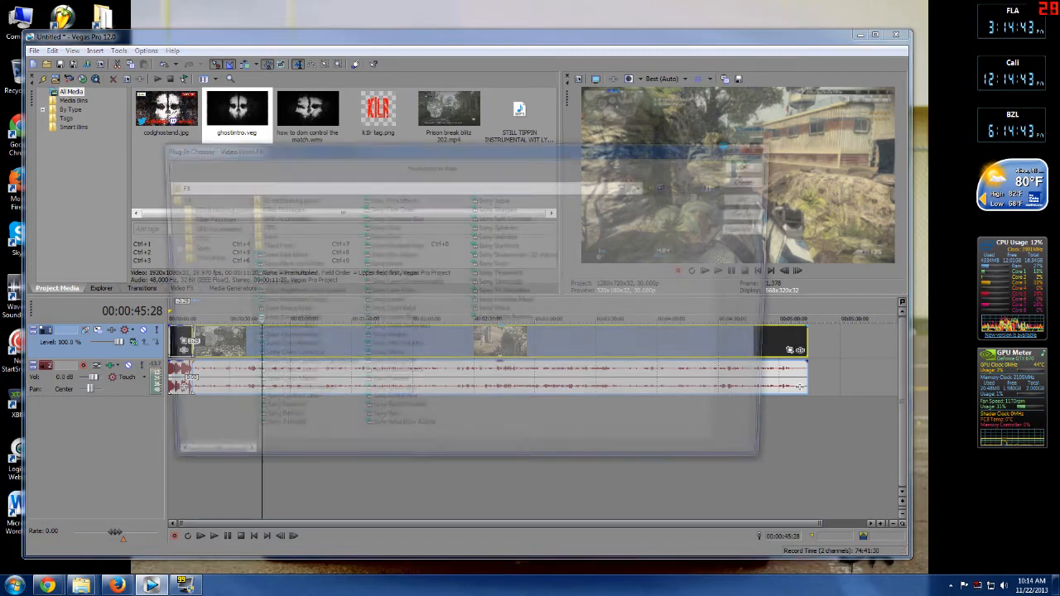
pyautogui.click(295, 292)
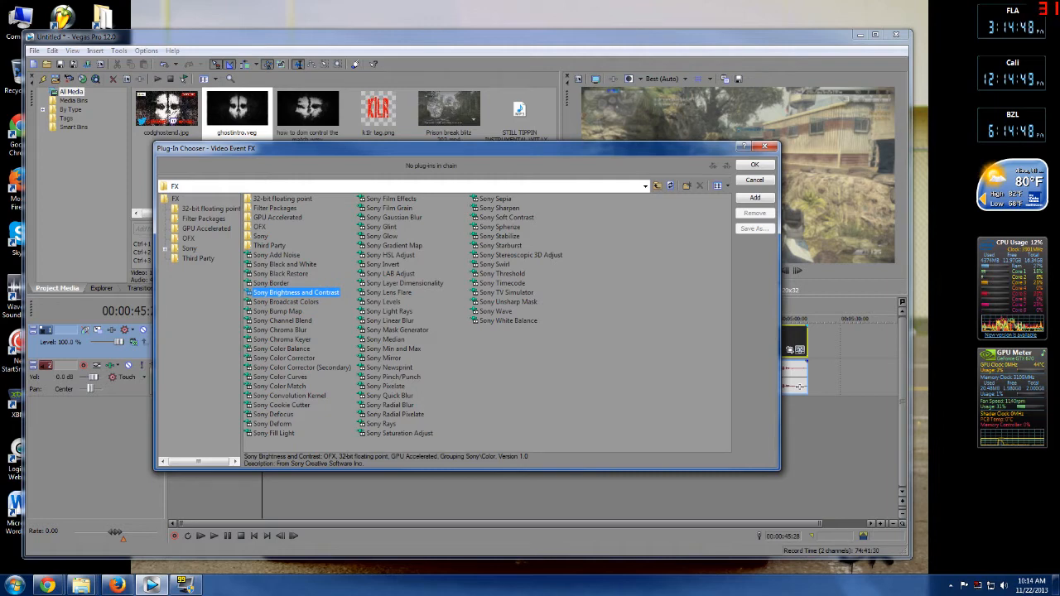
pyautogui.keyDown('ctrl'); pyautogui.click(400, 434); pyautogui.keyUp('ctrl')
pyautogui.click(755, 197)
pyautogui.press('Return')
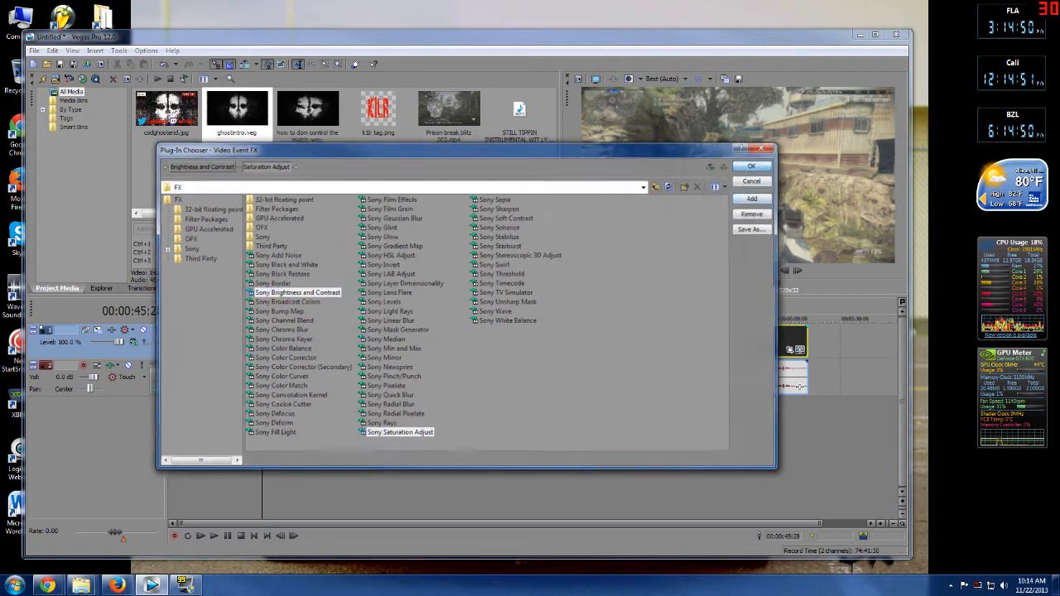
# Apply the Ghosts preset to the Brightness and Contrast effect.
pyautogui.moveTo(487, 228); pyautogui.dragTo(795, 128)
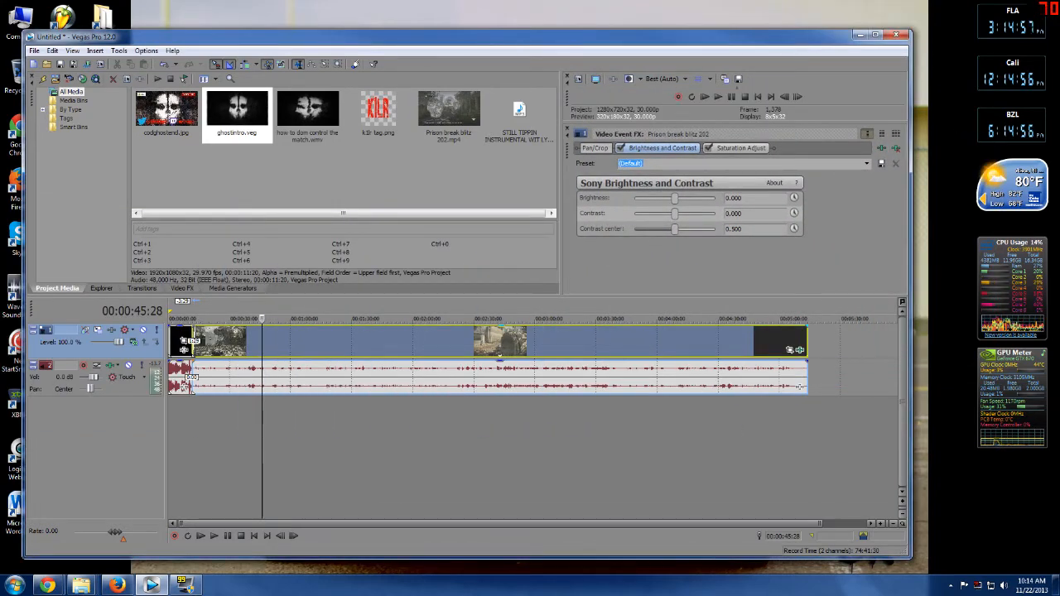
pyautogui.moveTo(567, 149); pyautogui.dragTo(462, 188)
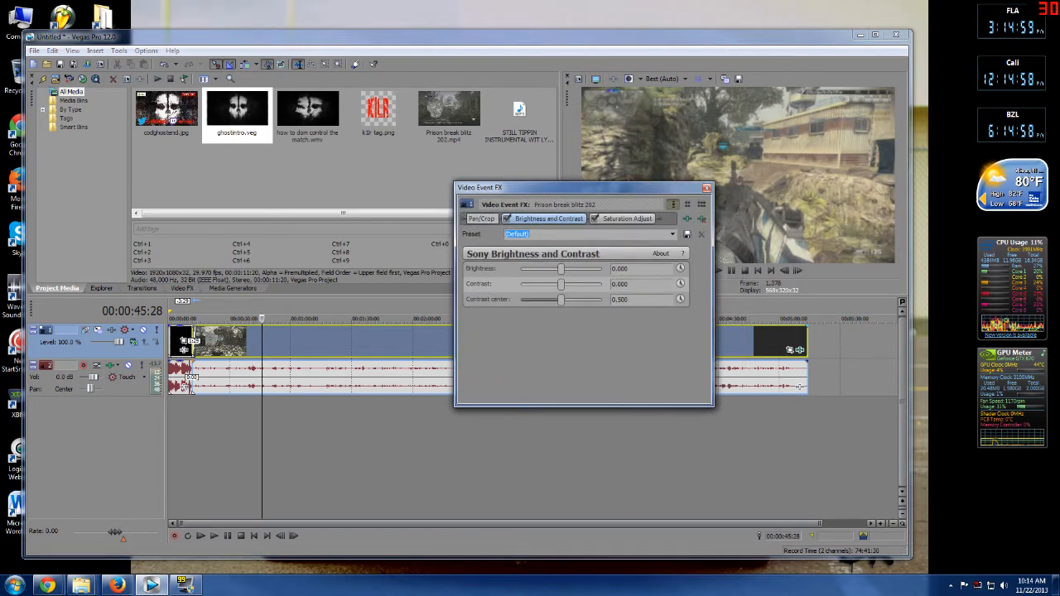
pyautogui.click(673, 234)
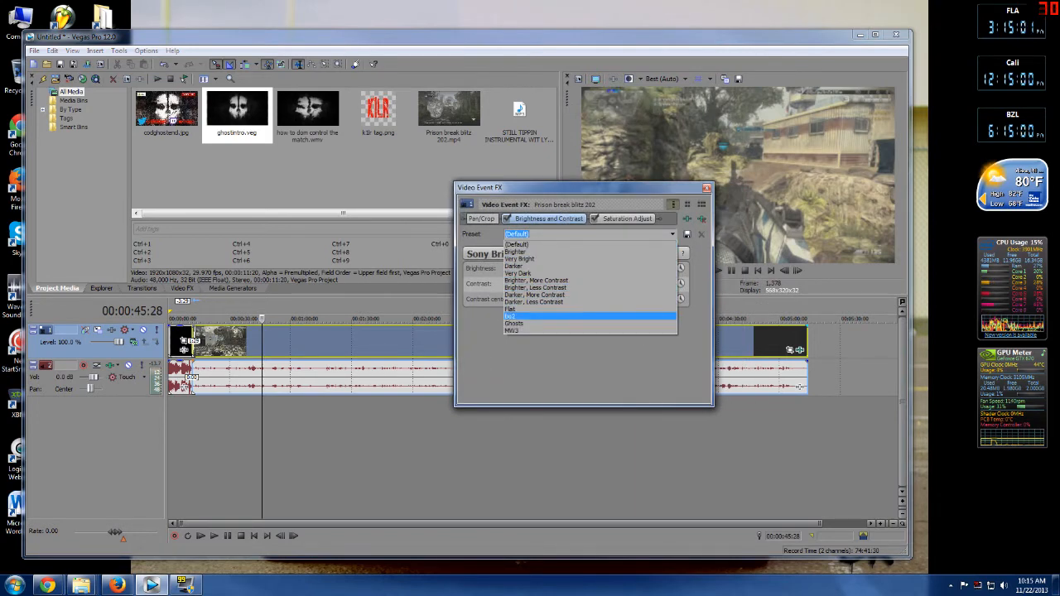
pyautogui.click(513, 323)
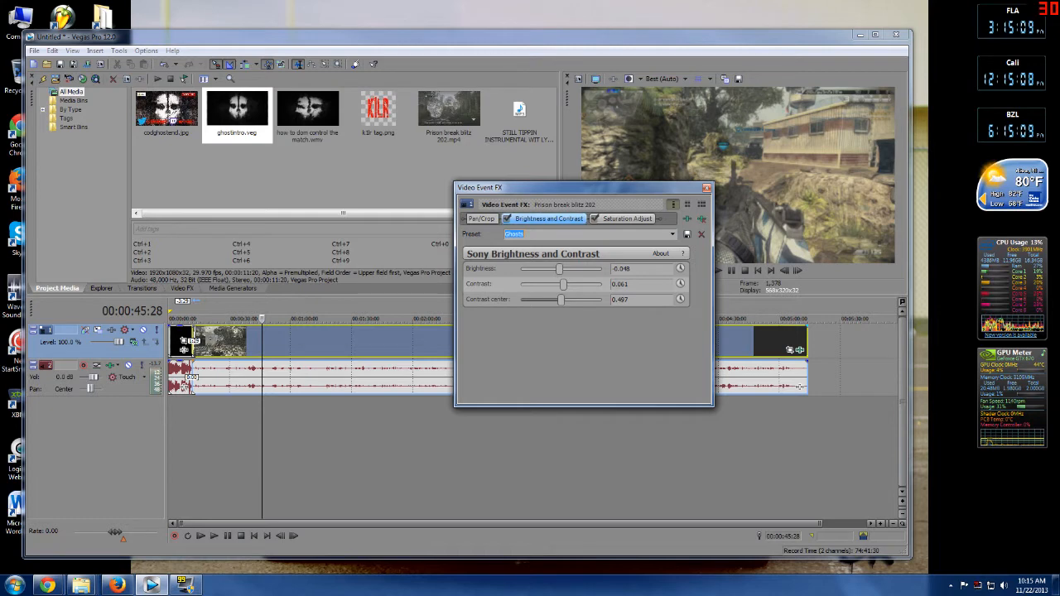
# Apply the Ghosts preset to the Saturation Adjust effect.
pyautogui.click(627, 219)
pyautogui.click(673, 234)
pyautogui.click(553, 288)
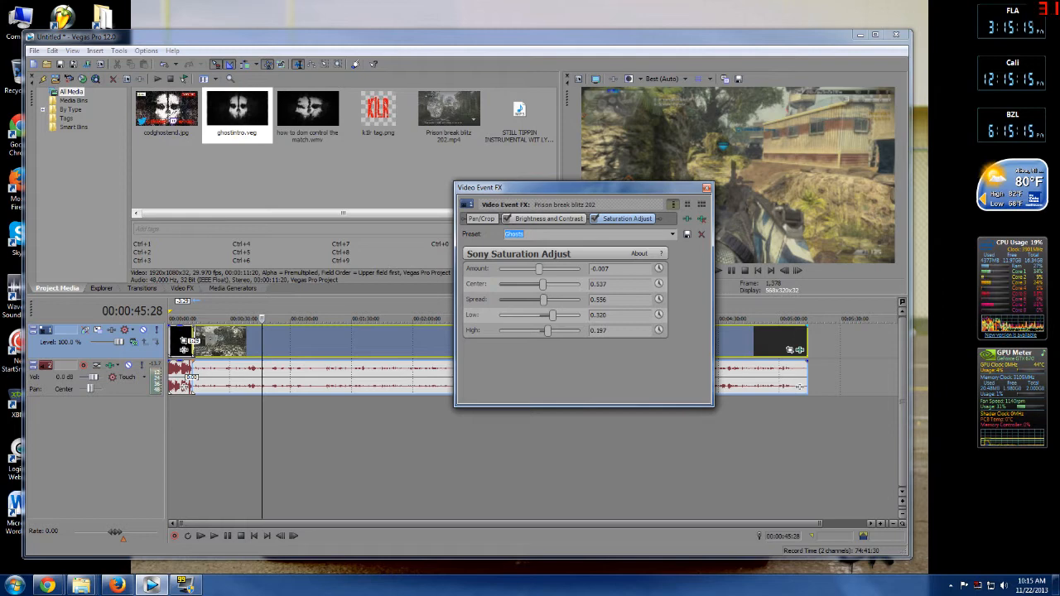
# Toggle the Saturation Adjust and Brightness and Contrast effects off and on to compare the preview, then close the effects window.
pyautogui.moveTo(553, 192); pyautogui.dragTo(397, 203)
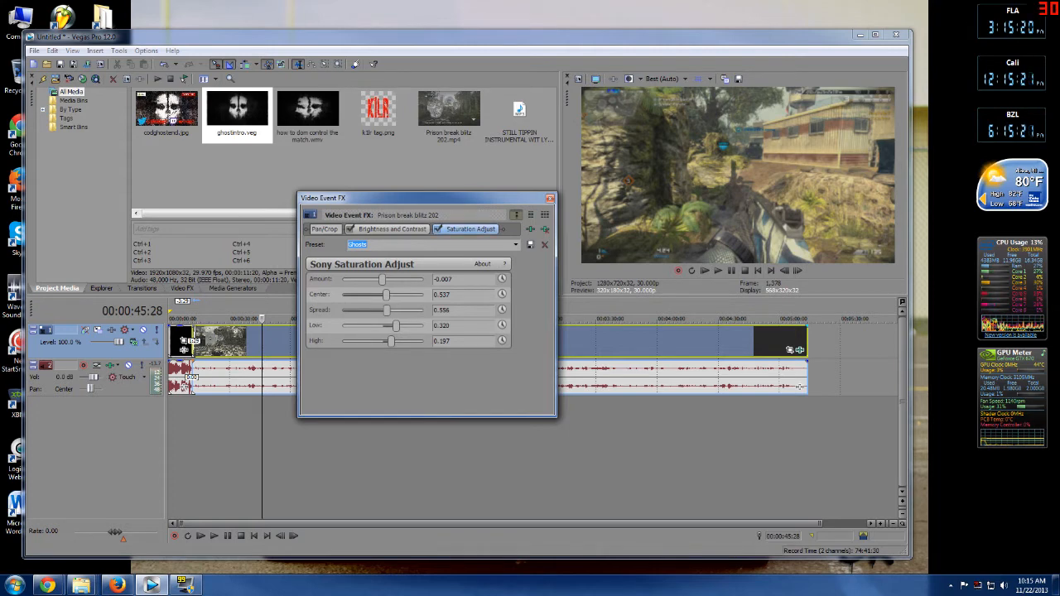
pyautogui.click(438, 230)
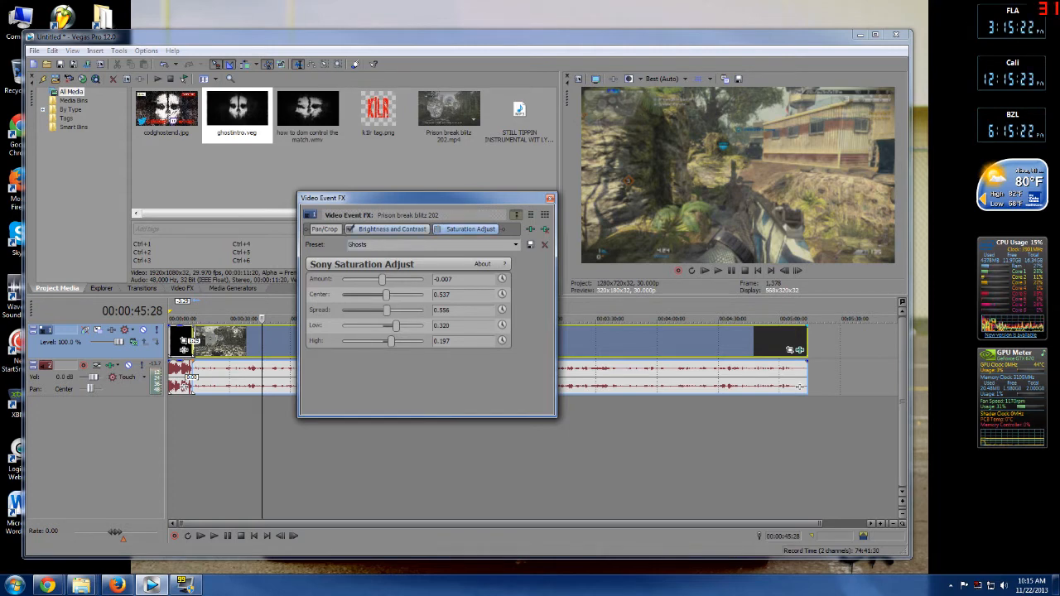
pyautogui.click(438, 229)
pyautogui.click(438, 229)
pyautogui.click(438, 230)
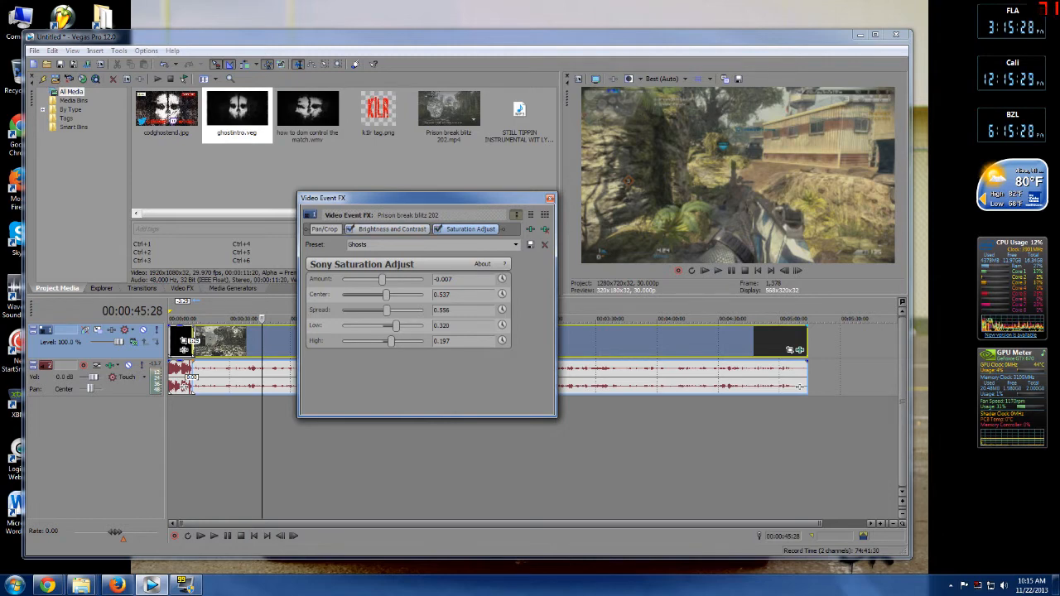
pyautogui.click(350, 230)
pyautogui.click(350, 230)
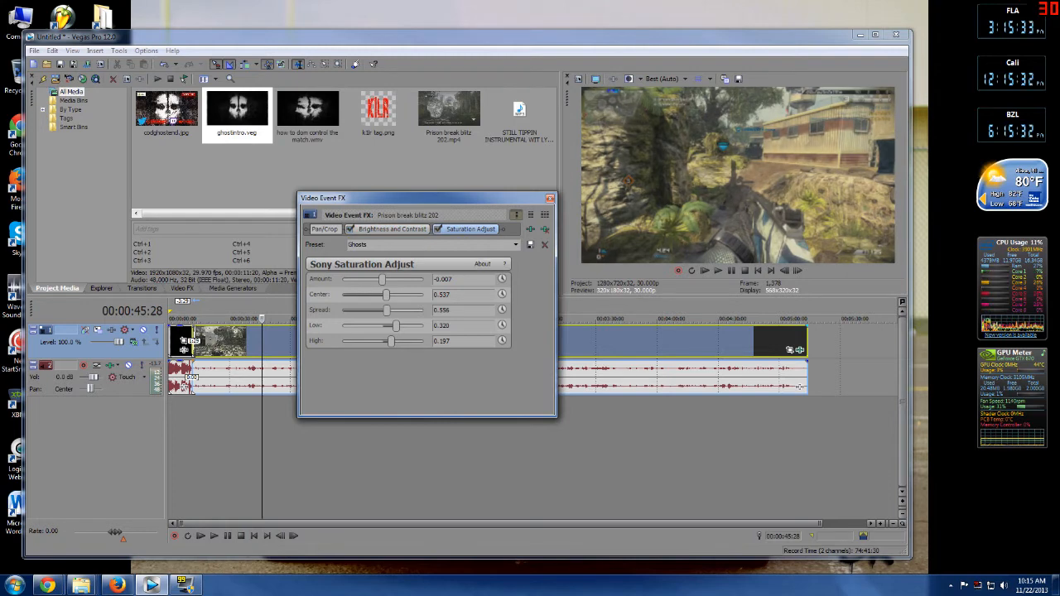
pyautogui.click(630, 79)
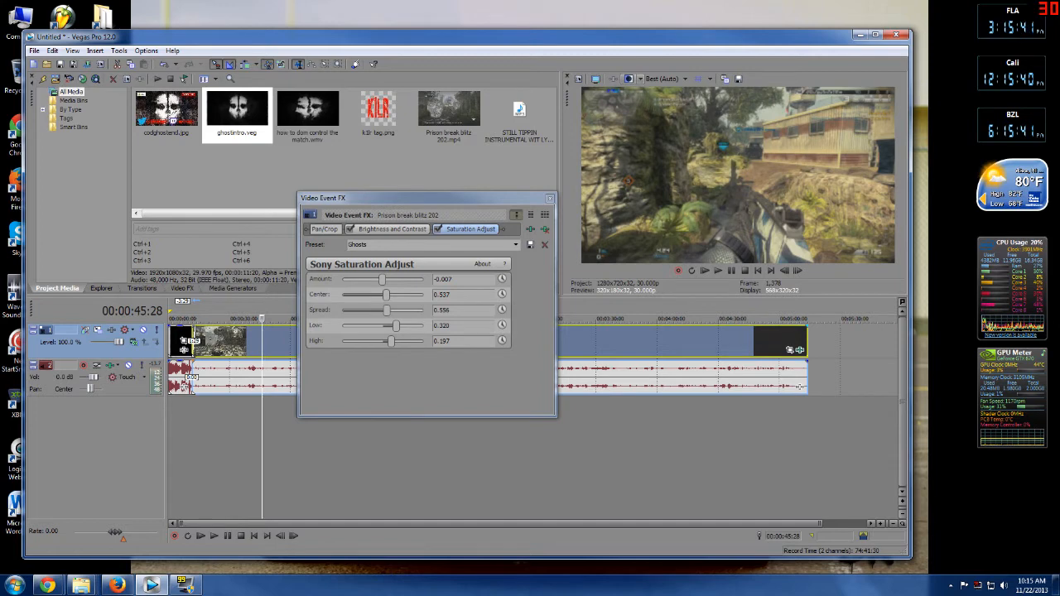
pyautogui.click(550, 199)
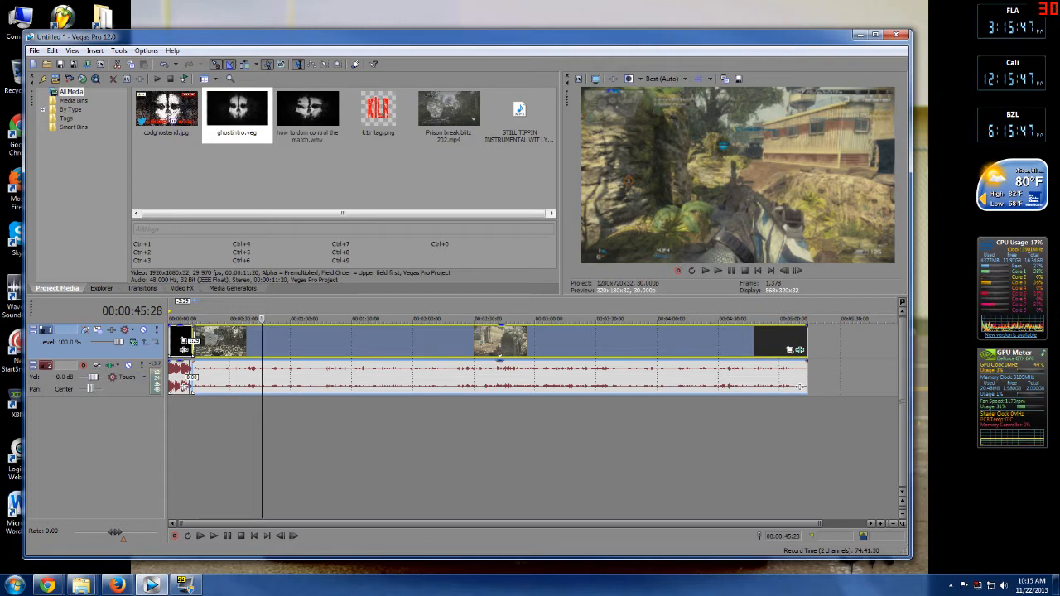
# Split the gameplay clip near its end at about 00:05:10:23 and delete the trailing piece.
pyautogui.click(738, 447)
pyautogui.click(774, 447)
pyautogui.click(791, 447)
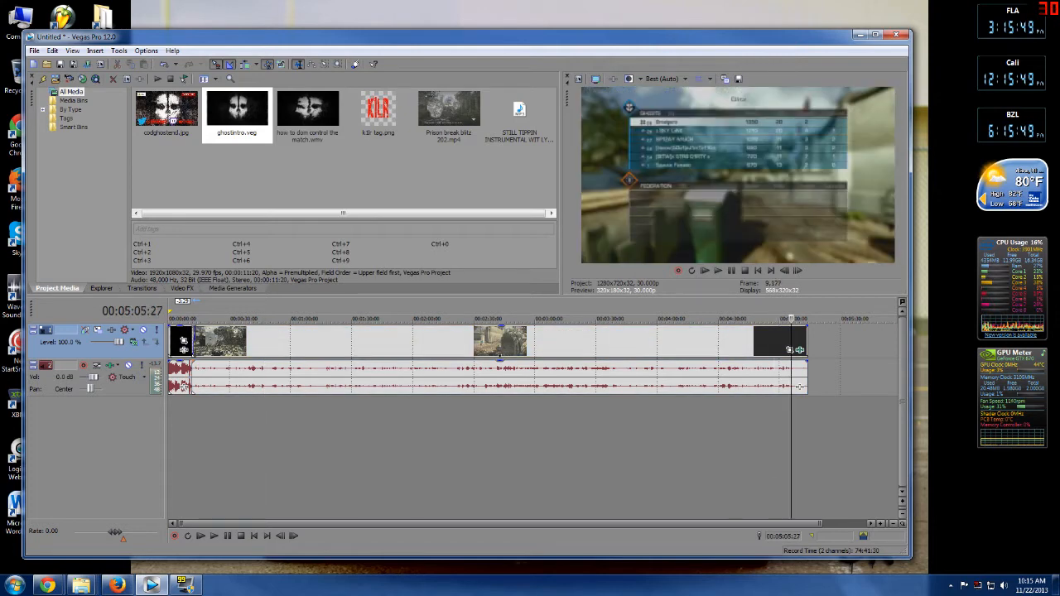
pyautogui.click(801, 447)
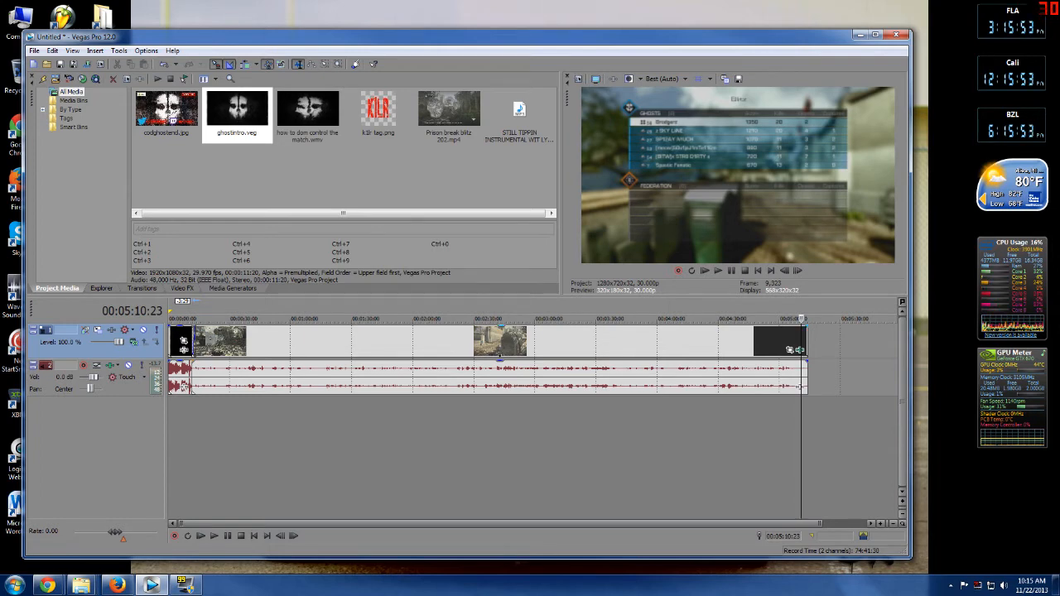
pyautogui.press('s')
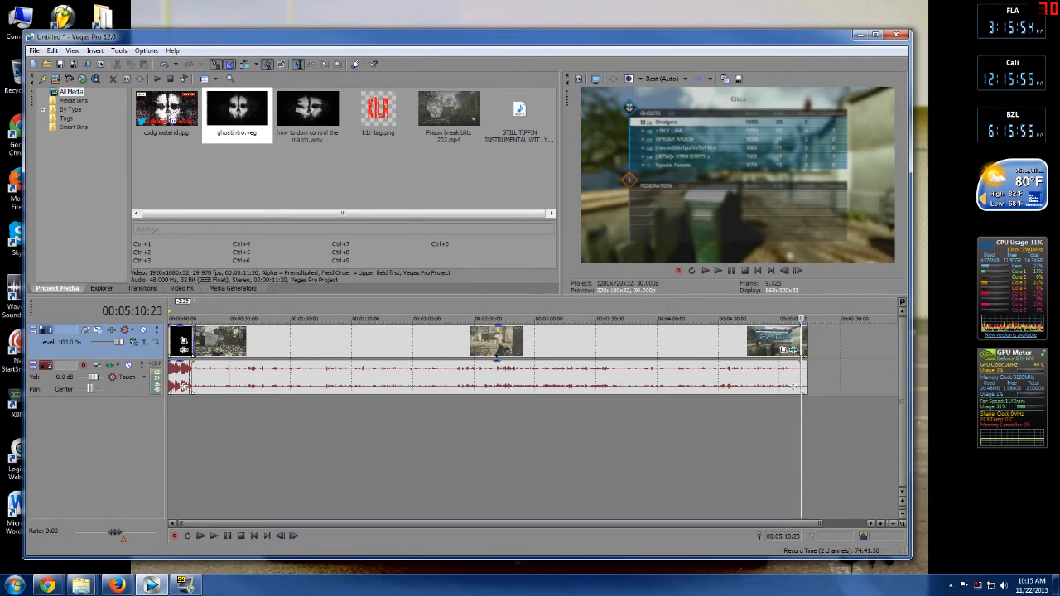
pyautogui.click(814, 369)
pyautogui.rightClick(817, 347)
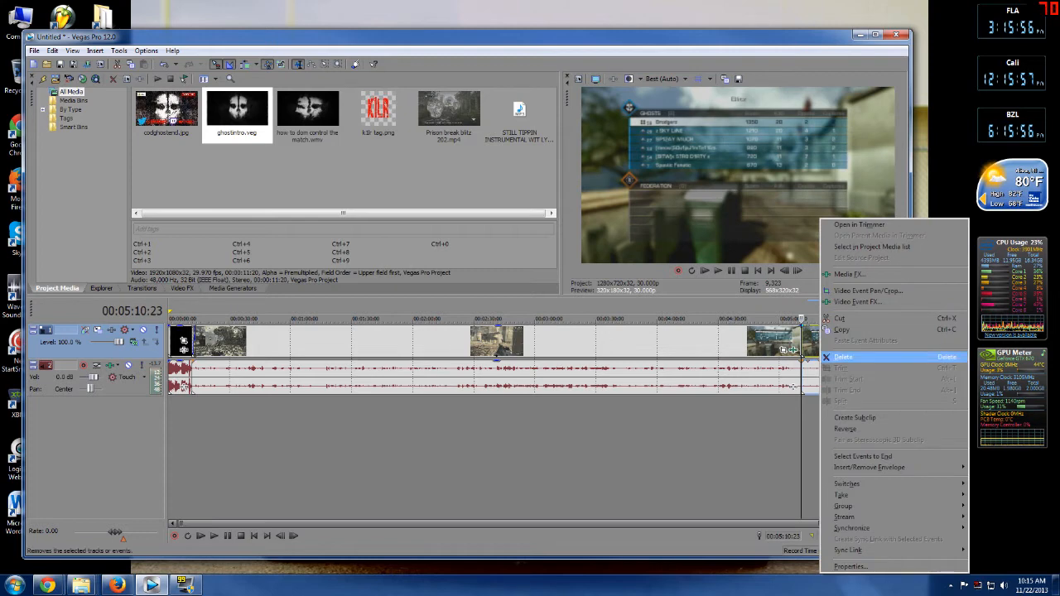
pyautogui.click(843, 357)
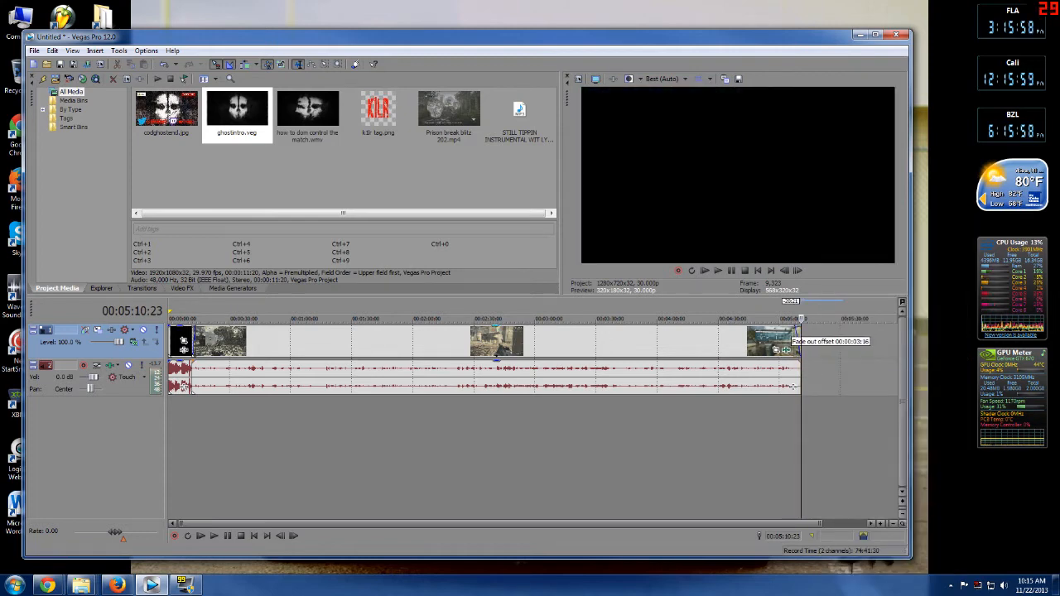
# Add a short fade-out to the end of the gameplay clip.
pyautogui.scroll(3, 197, 387)
pyautogui.moveTo(538, 523); pyautogui.dragTo(747, 523)
pyautogui.moveTo(778, 328); pyautogui.dragTo(769, 329)
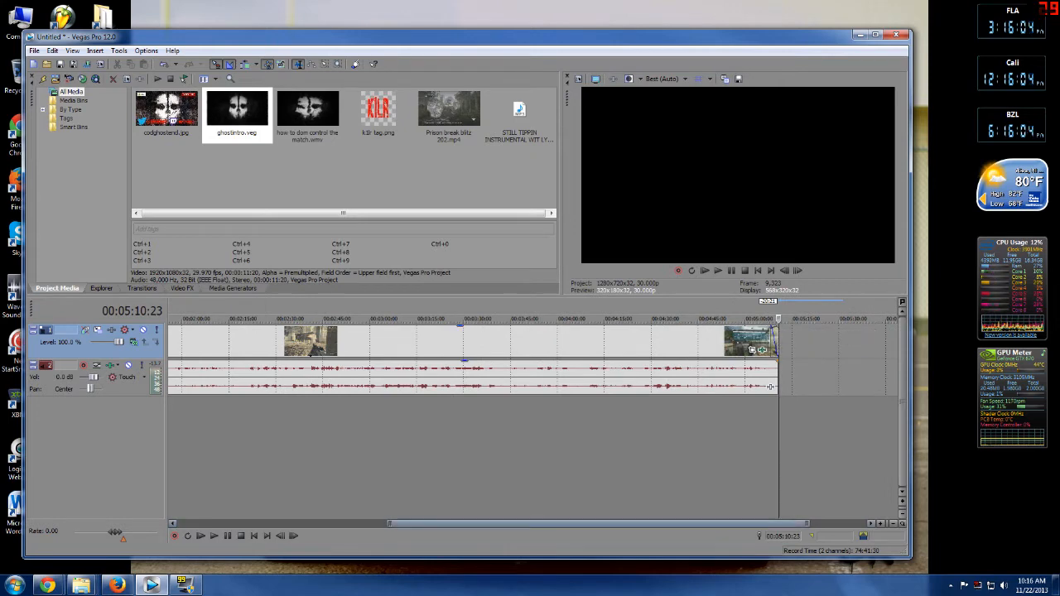
# Insert a new audio track and two new video tracks into the project.
pyautogui.rightClick(583, 424)
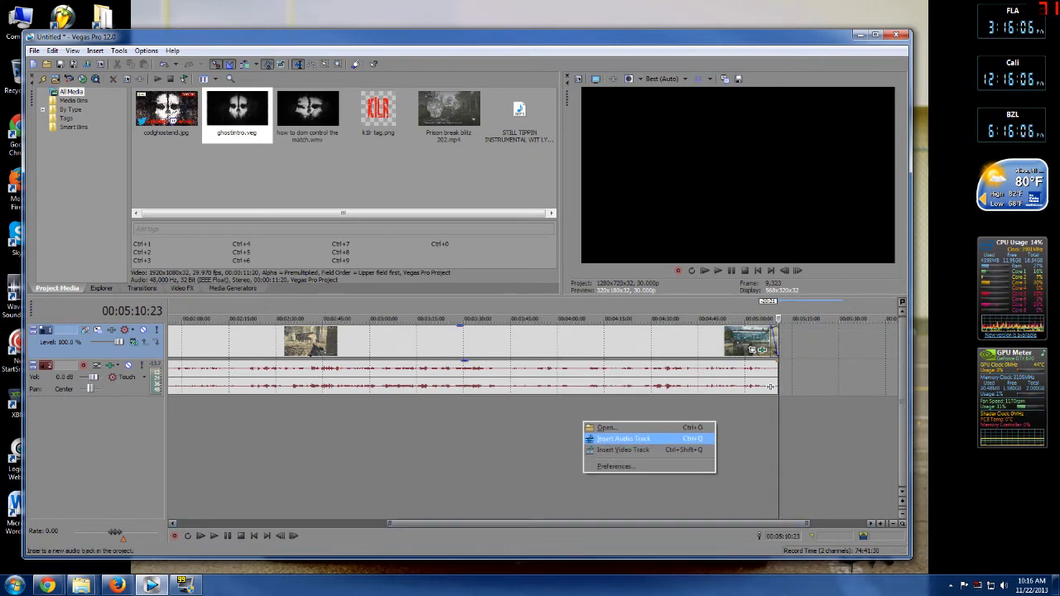
pyautogui.click(623, 438)
pyautogui.rightClick(531, 452)
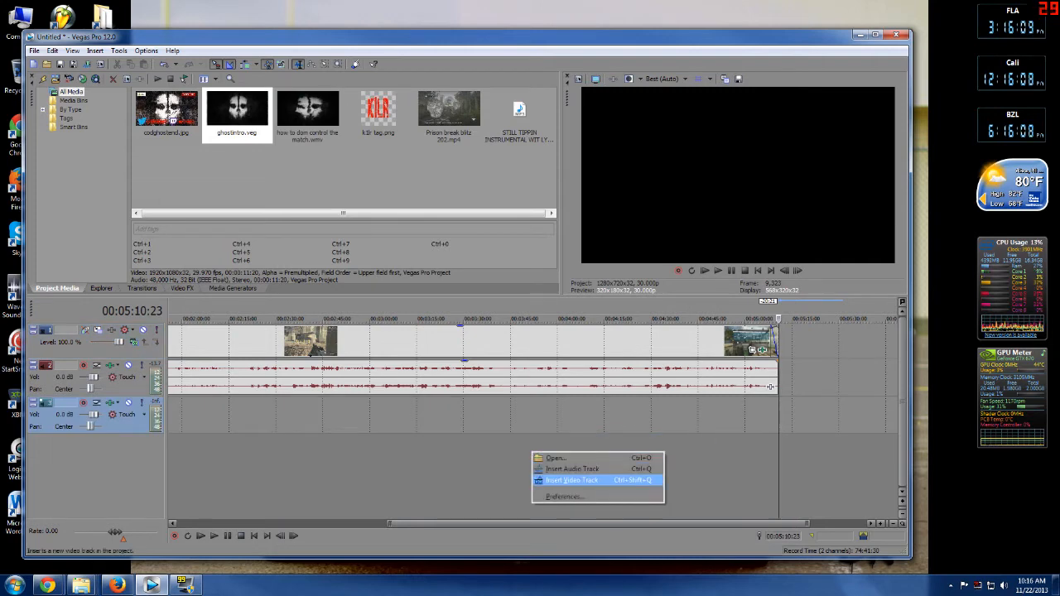
pyautogui.click(571, 477)
pyautogui.rightClick(416, 481)
pyautogui.click(451, 510)
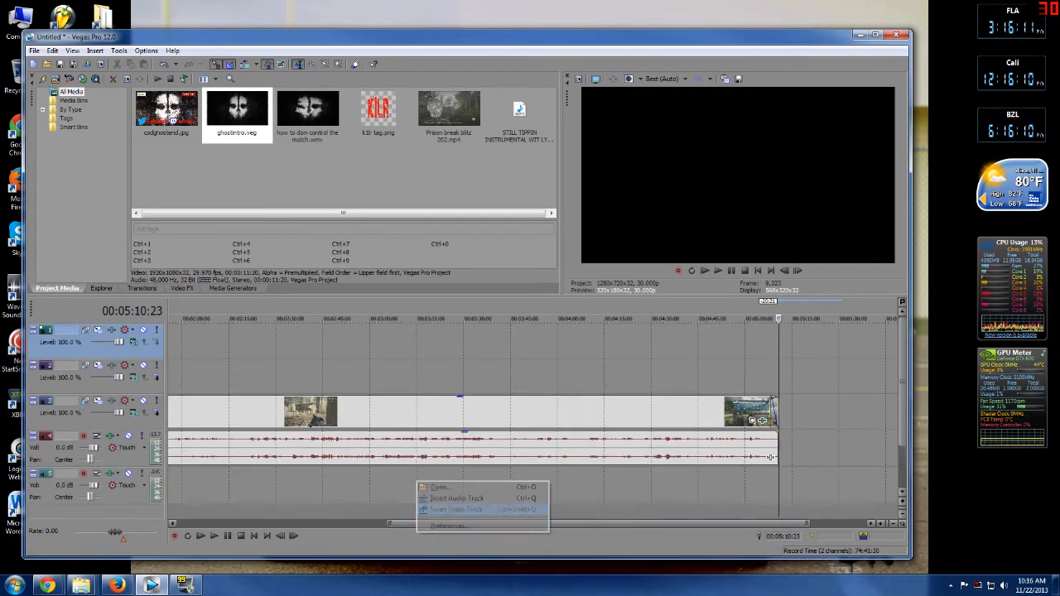
# Place k3r tag.png on the video track above the gameplay and stretch it across the clip.
pyautogui.moveTo(476, 523); pyautogui.dragTo(267, 523)
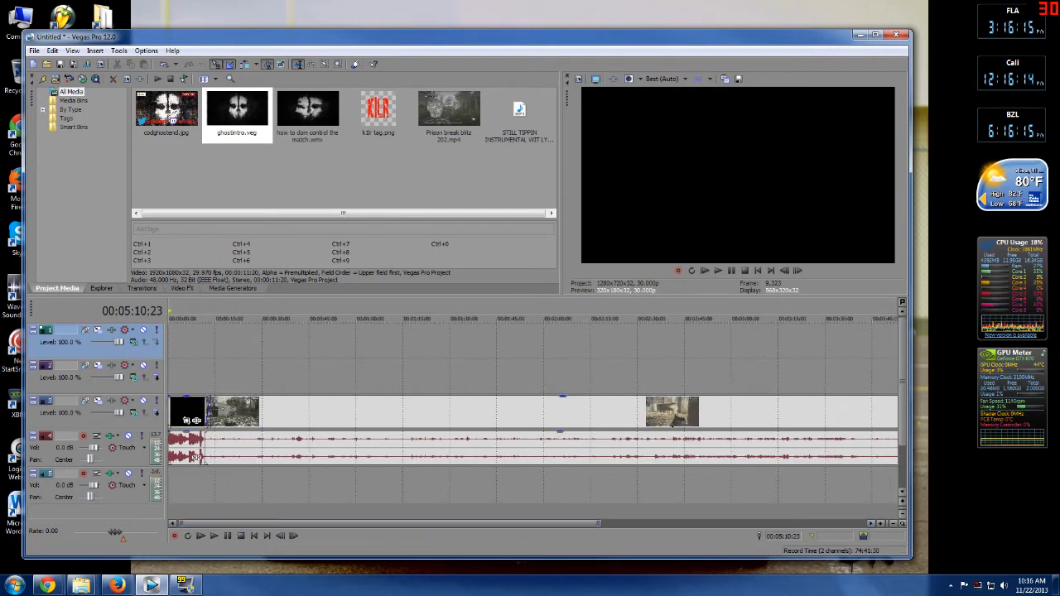
pyautogui.click(378, 112)
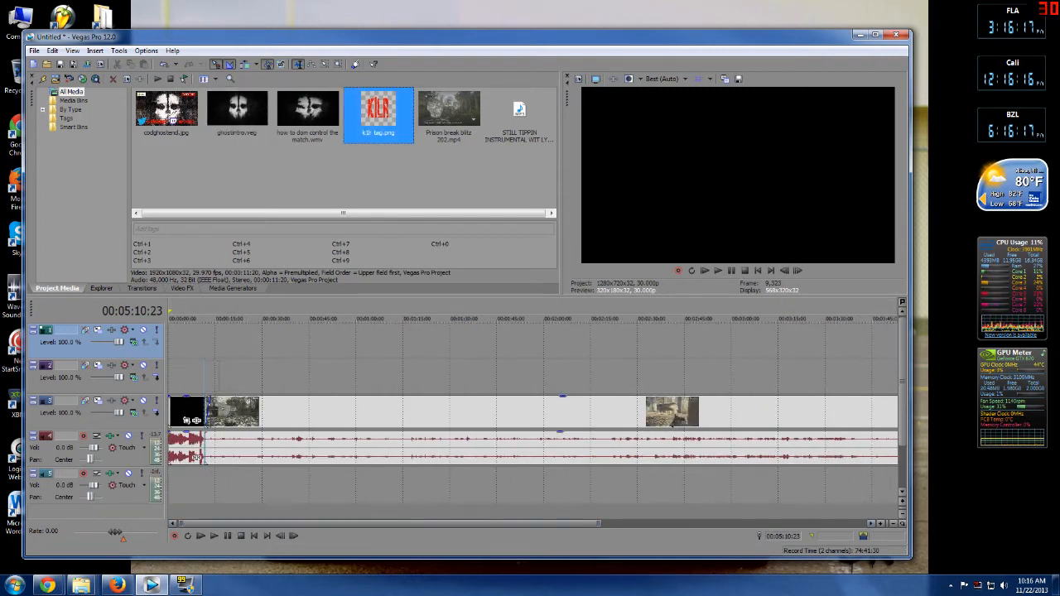
pyautogui.moveTo(209, 368); pyautogui.dragTo(217, 379)
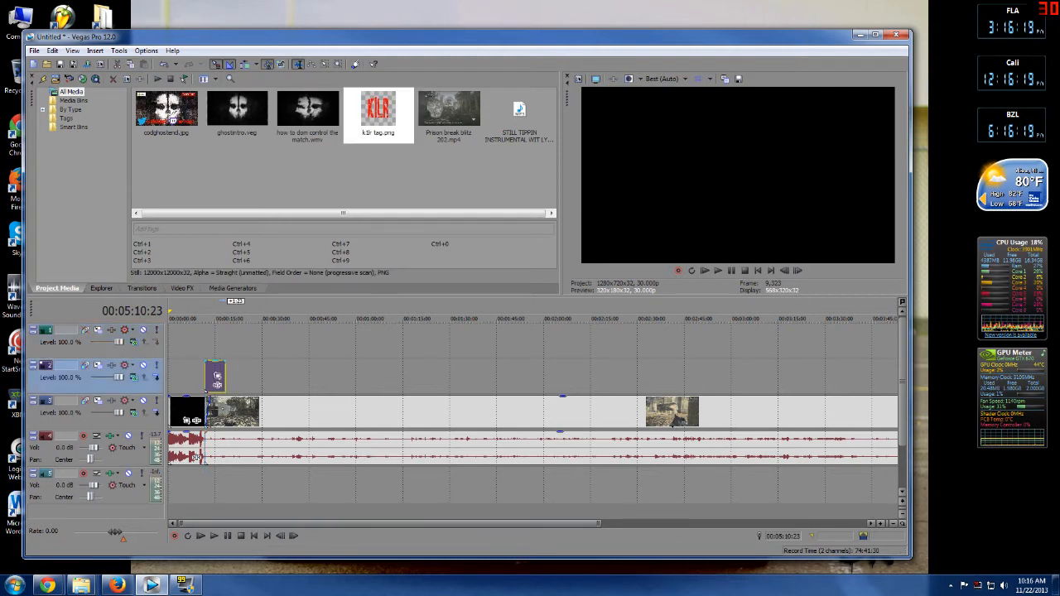
pyautogui.moveTo(225, 378); pyautogui.dragTo(737, 383)
pyautogui.moveTo(825, 523); pyautogui.dragTo(323, 524)
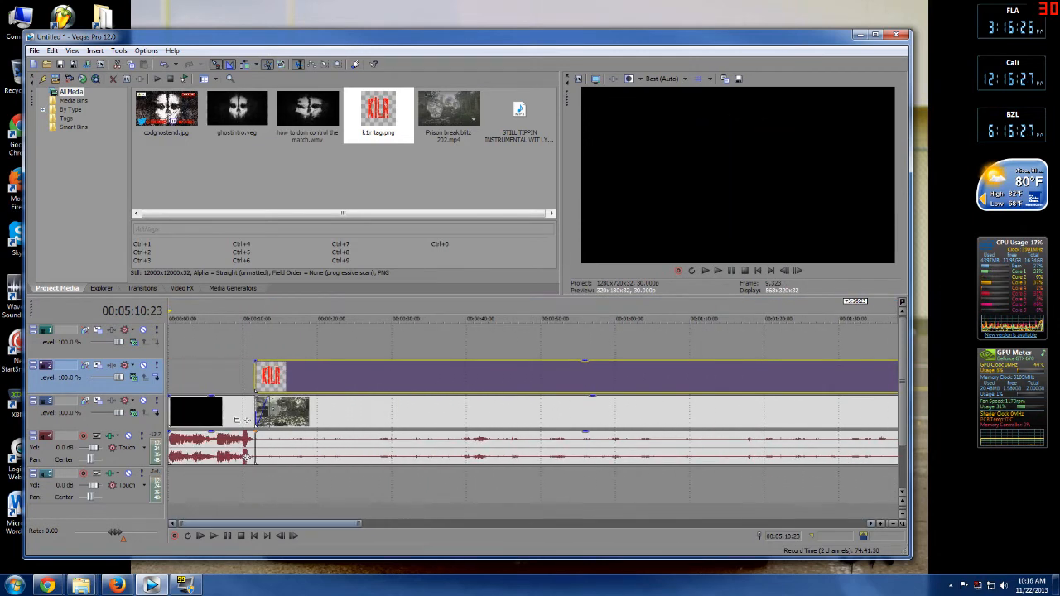
# Apply the bo2er2 track motion preset to the tag's video track.
pyautogui.click(290, 489)
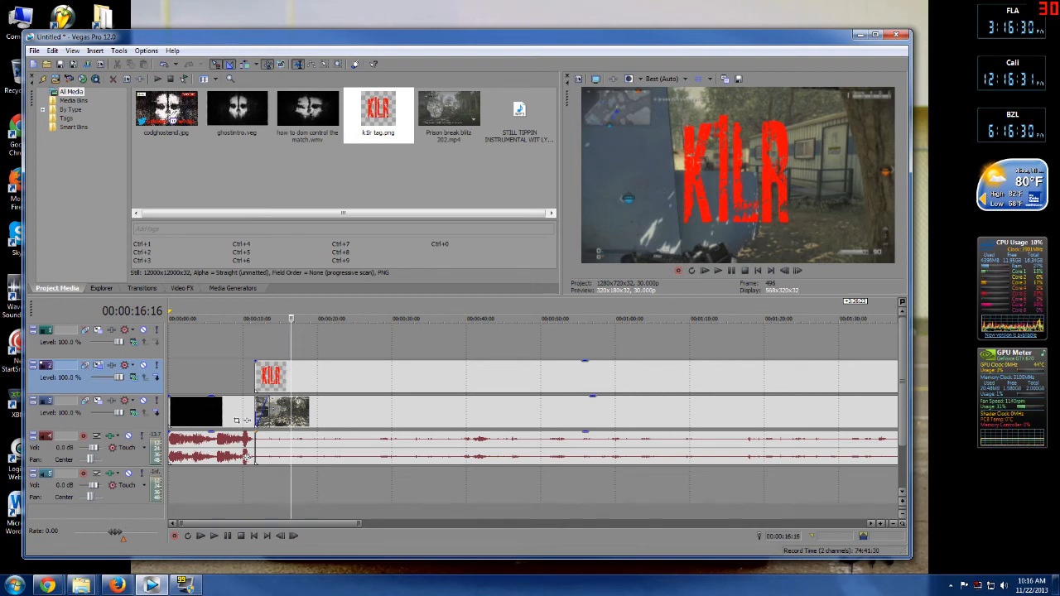
pyautogui.click(97, 365)
pyautogui.click(770, 126)
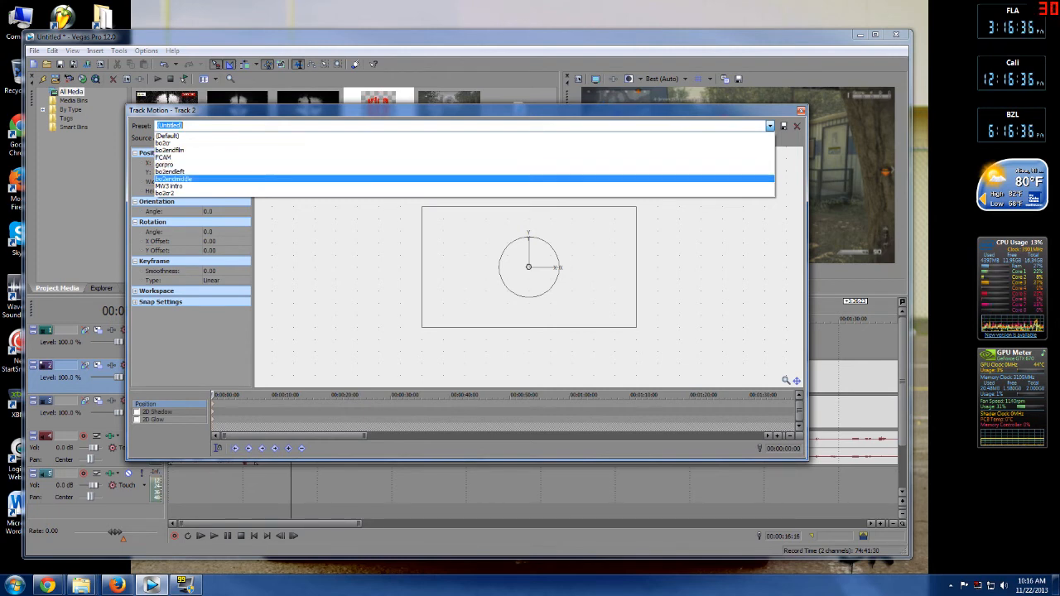
pyautogui.click(166, 193)
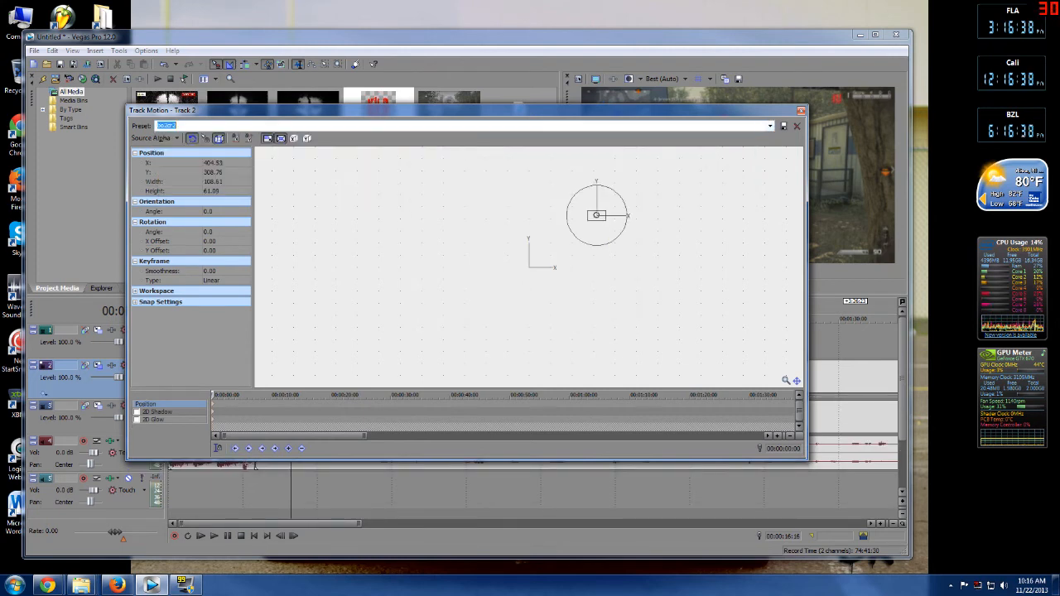
pyautogui.click(801, 111)
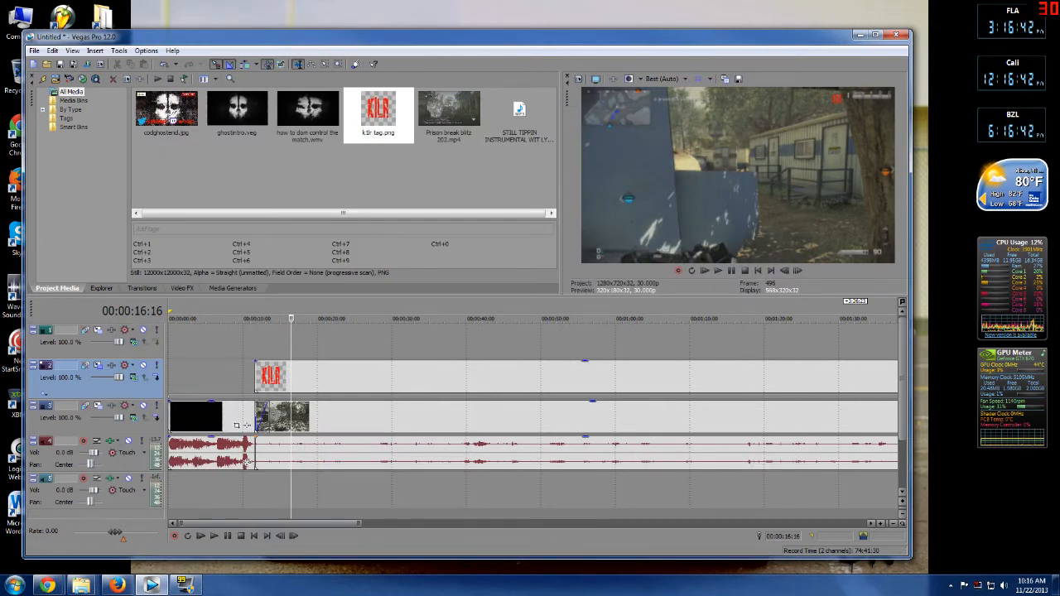
# Add a fade-in to the start and a fade-out to the end of the k3r tag clip.
pyautogui.moveTo(256, 377); pyautogui.dragTo(267, 362)
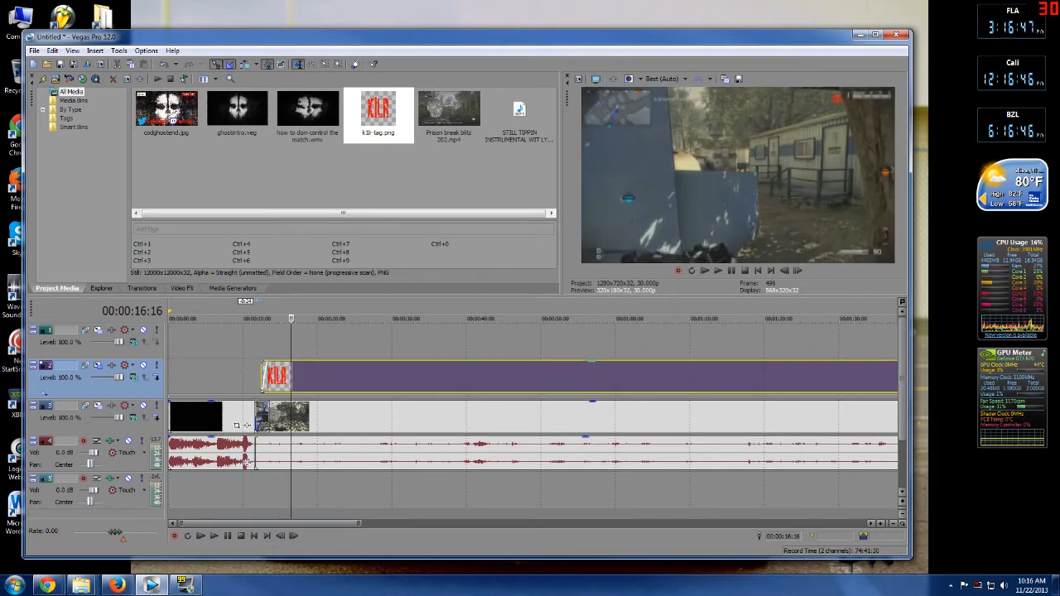
pyautogui.scroll(-10, 246, 425)
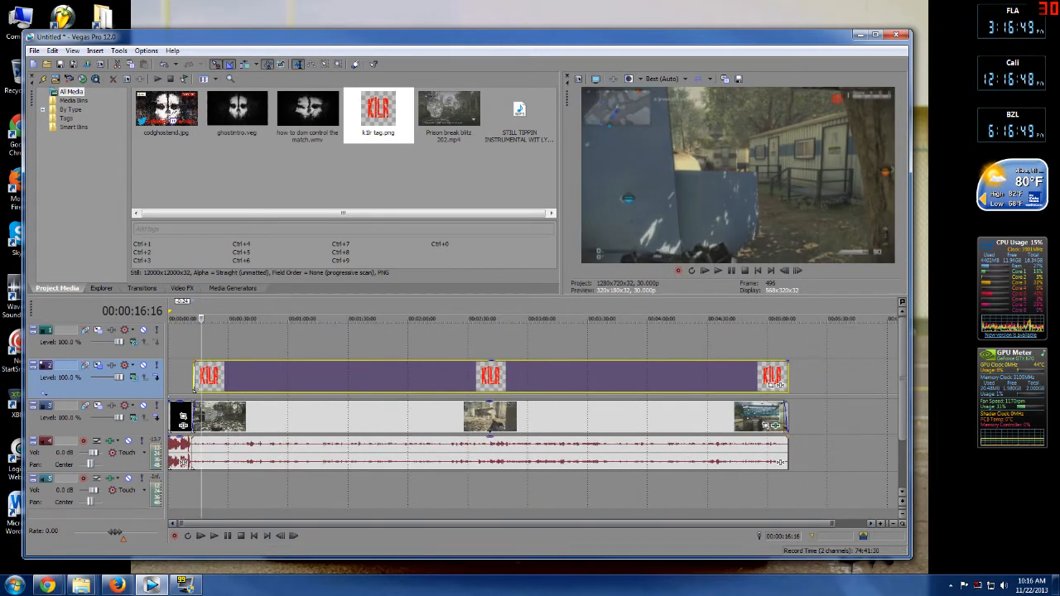
pyautogui.moveTo(775, 384); pyautogui.dragTo(771, 383)
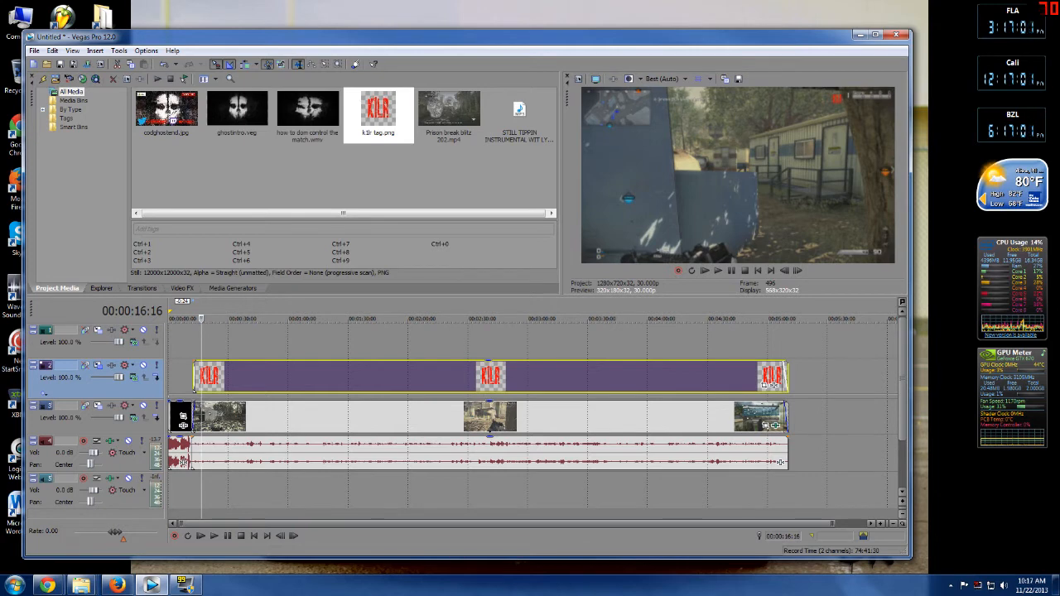
# Place codghostend.jpg on the top video track right after the end of the gameplay.
pyautogui.click(167, 113)
pyautogui.moveTo(790, 341); pyautogui.dragTo(792, 341)
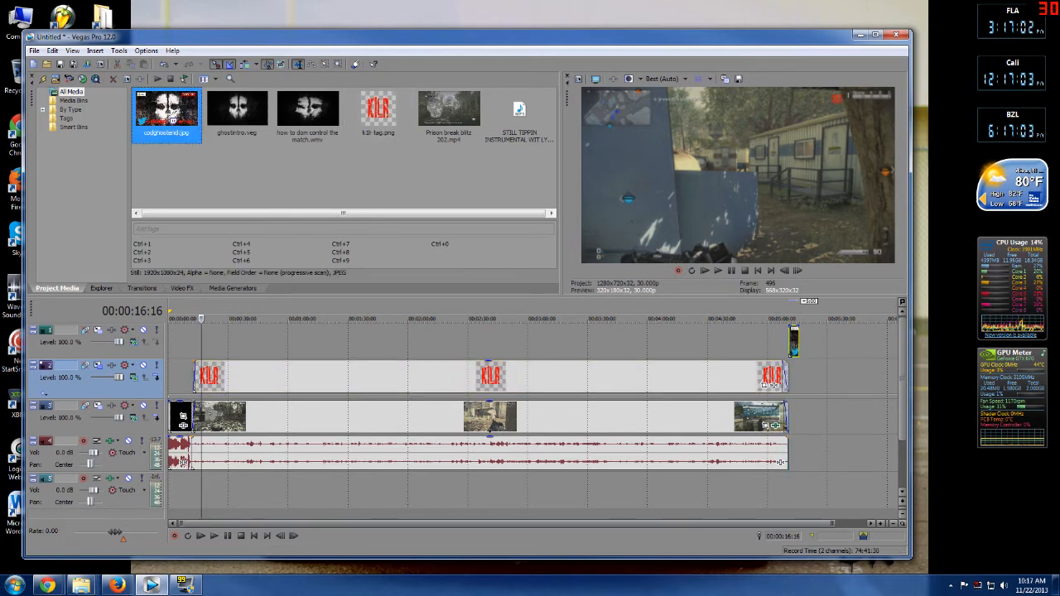
# Duplicate the end-image video track and lengthen the end image clip on the duplicated track.
pyautogui.click(799, 490)
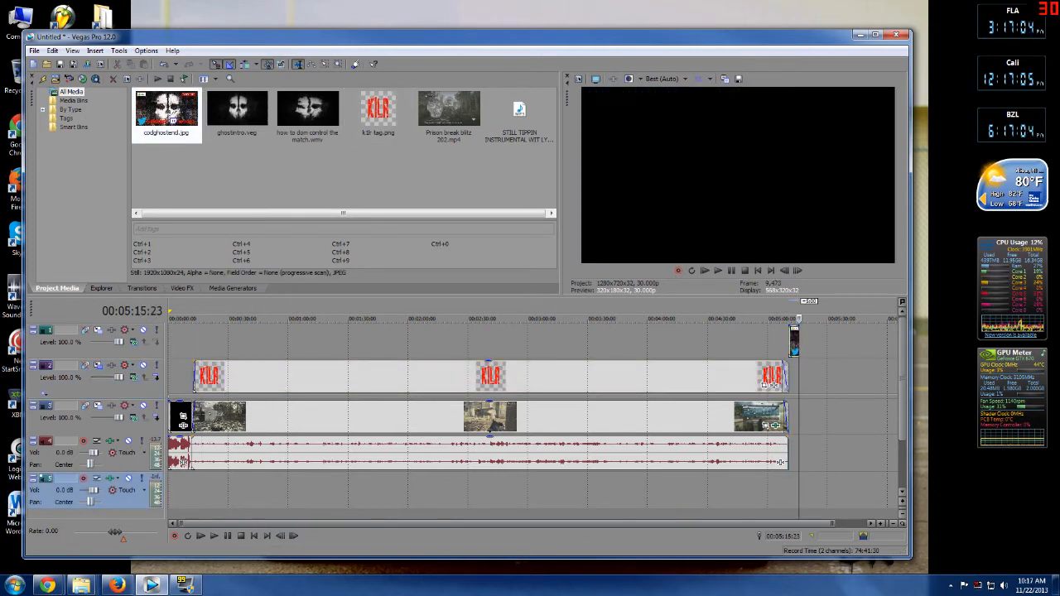
pyautogui.click(792, 490)
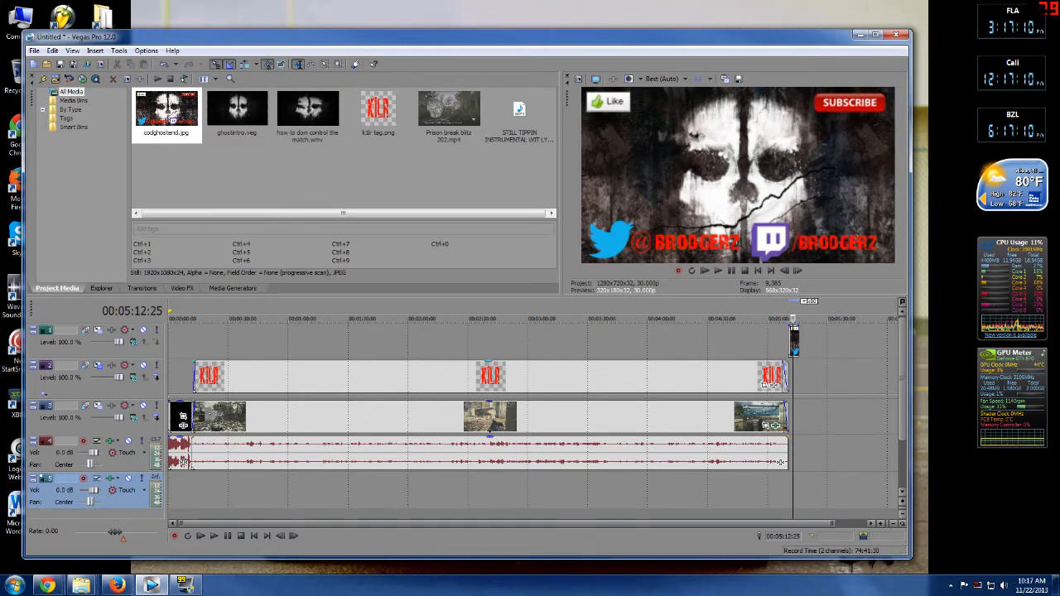
pyautogui.rightClick(739, 348)
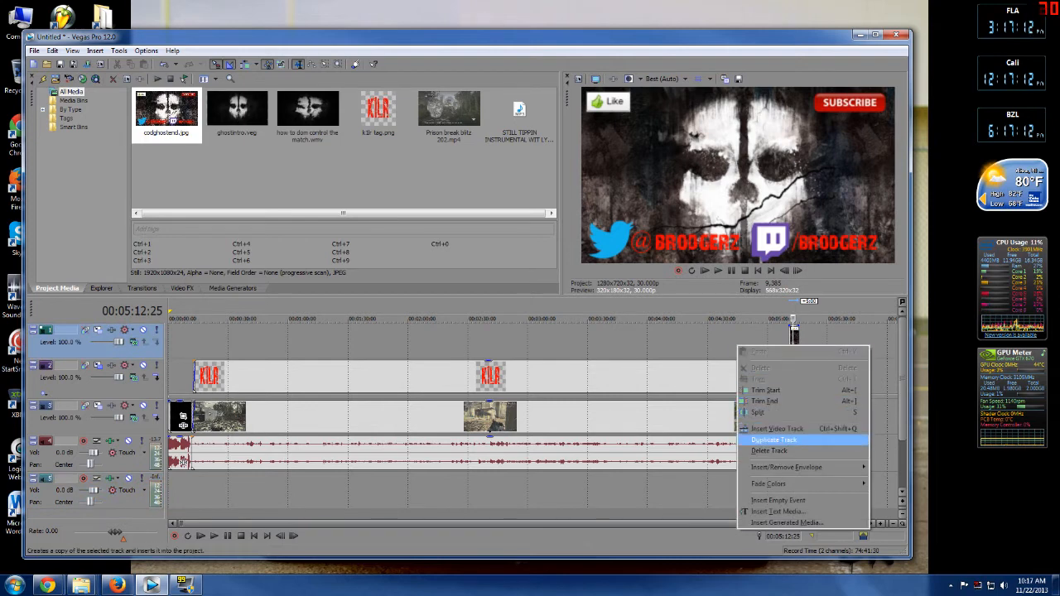
pyautogui.press('Return')
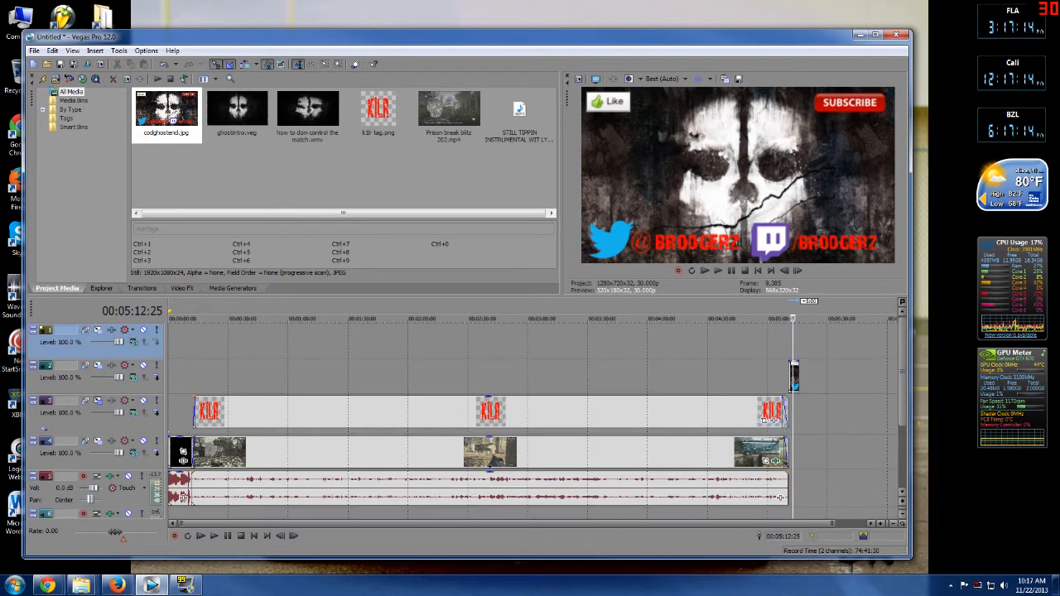
pyautogui.moveTo(797, 377); pyautogui.dragTo(808, 383)
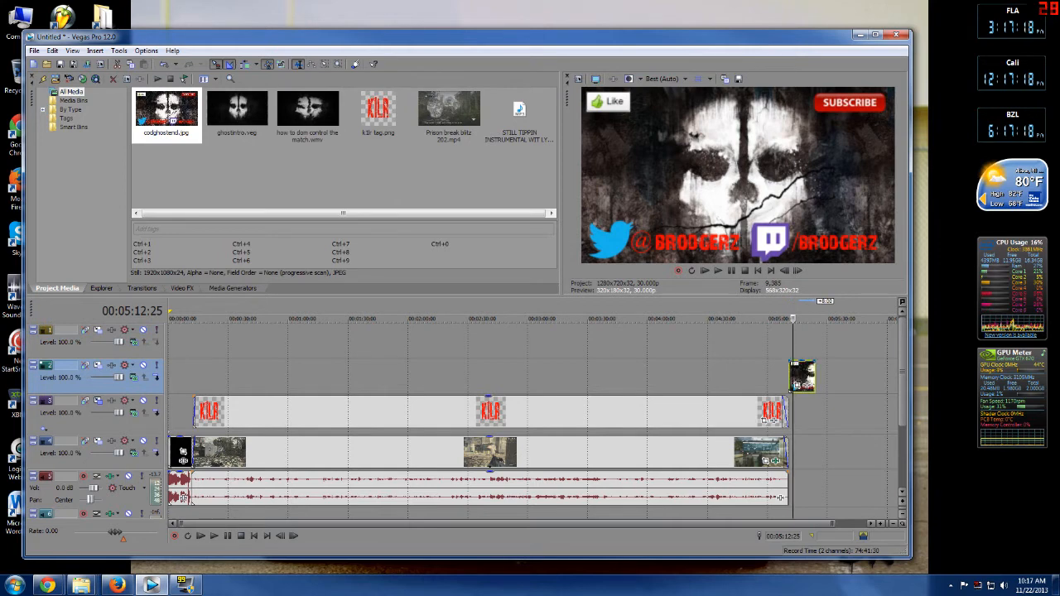
pyautogui.moveTo(815, 363); pyautogui.dragTo(802, 376)
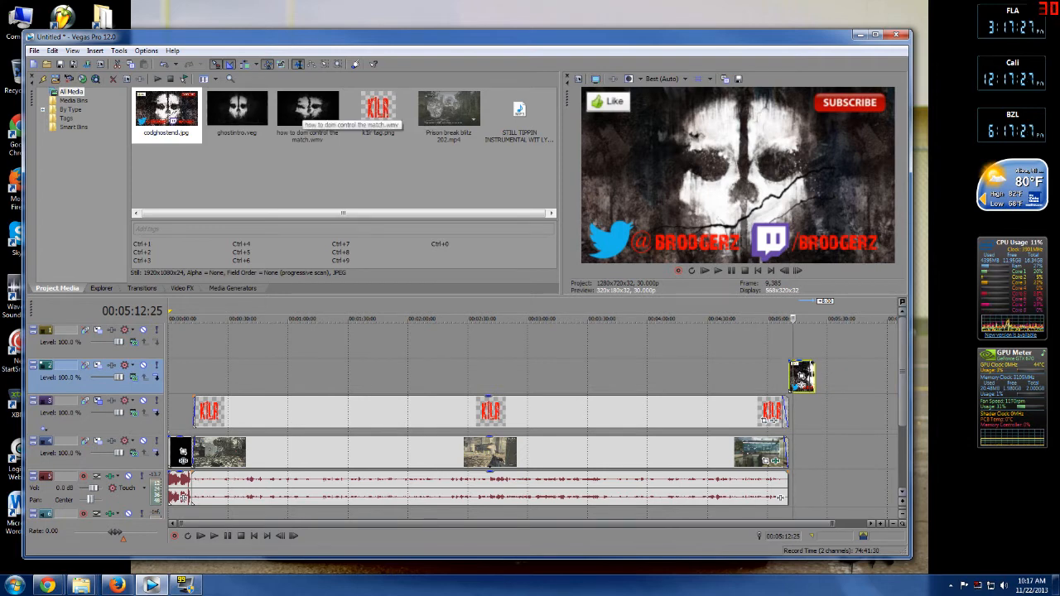
# Add how to dom control the match.wmv to the timeline and delete the audio track it creates.
pyautogui.click(304, 110)
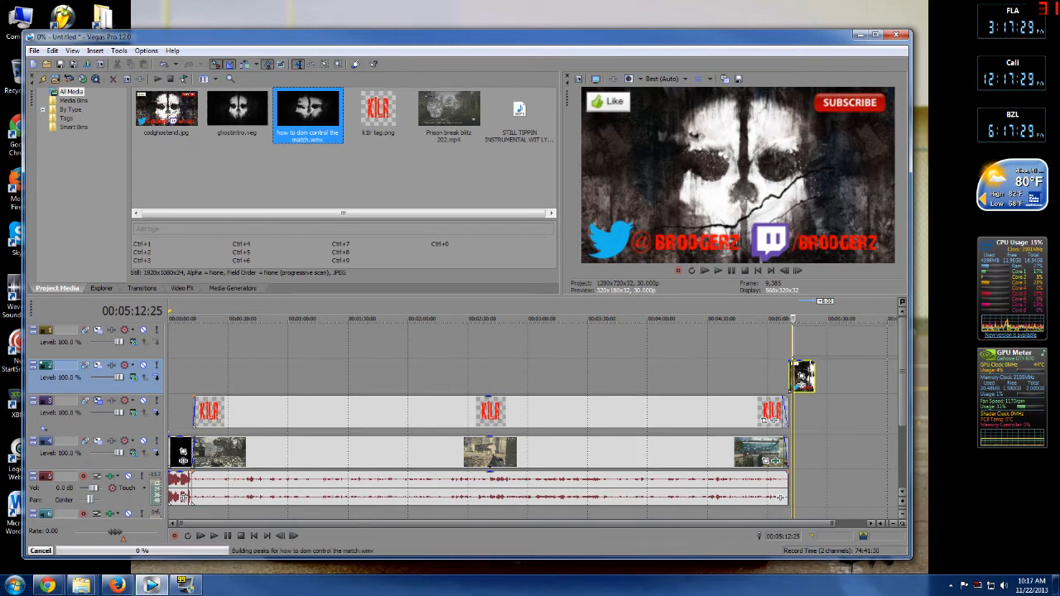
pyautogui.moveTo(801, 377); pyautogui.dragTo(802, 414)
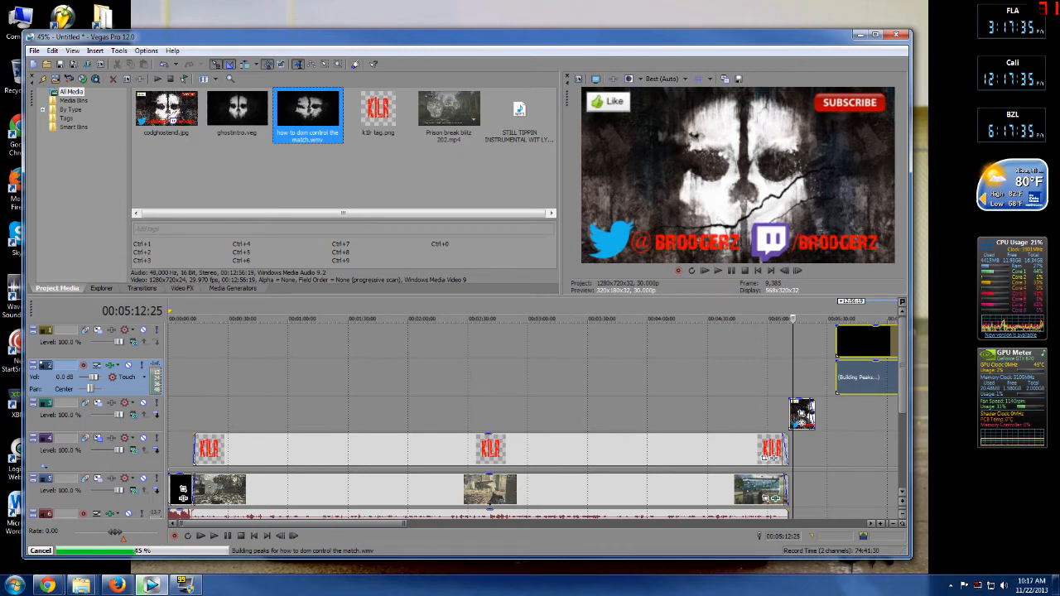
pyautogui.rightClick(128, 388)
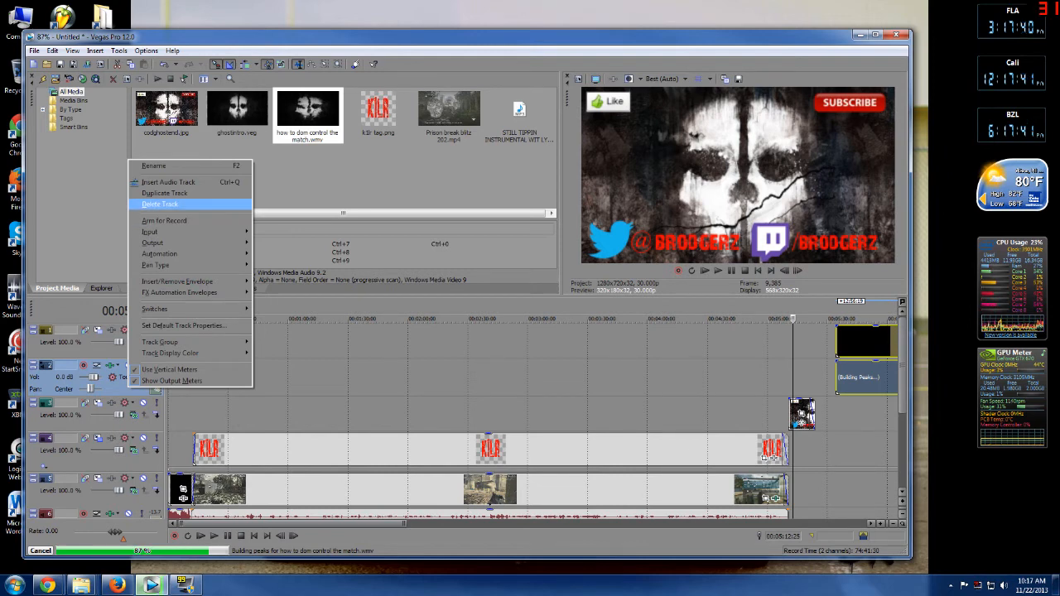
pyautogui.click(159, 204)
pyautogui.scroll(-5, 607, 452)
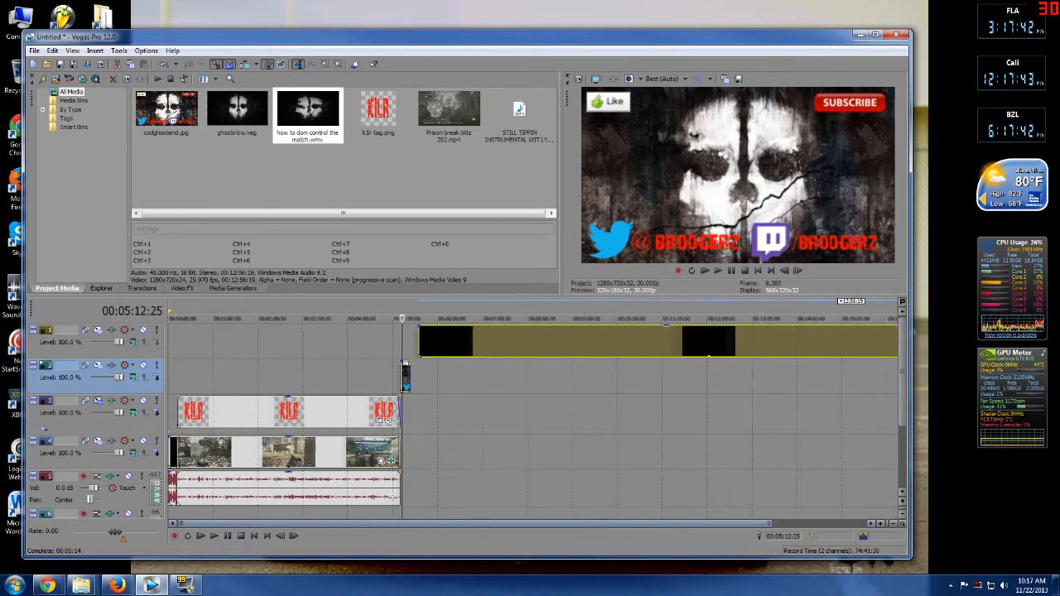
# Delete the first part of the wmv clip and slide the remaining part left toward the end image.
pyautogui.click(608, 452)
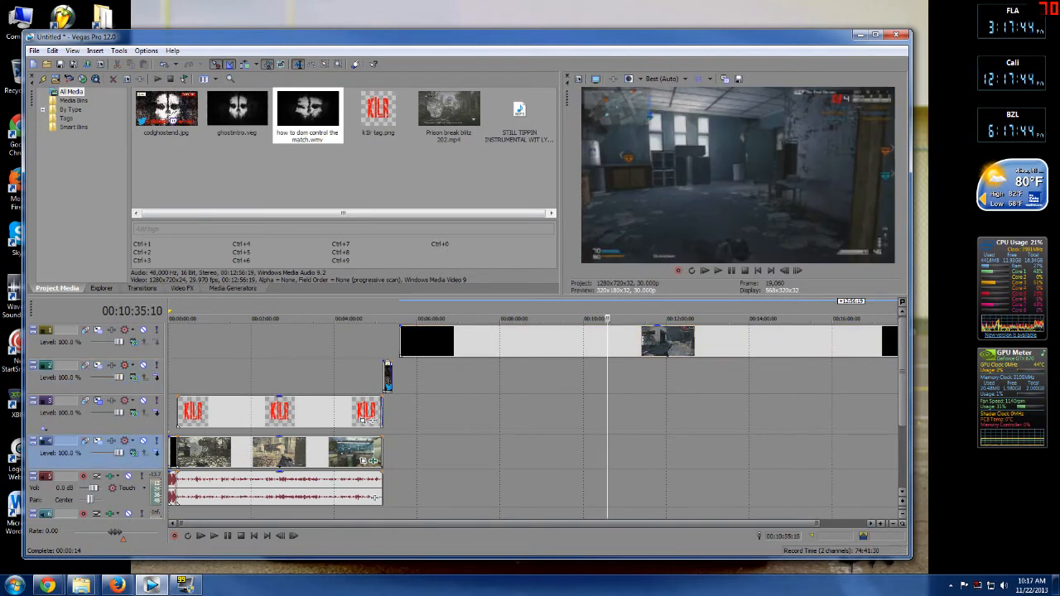
pyautogui.click(660, 374)
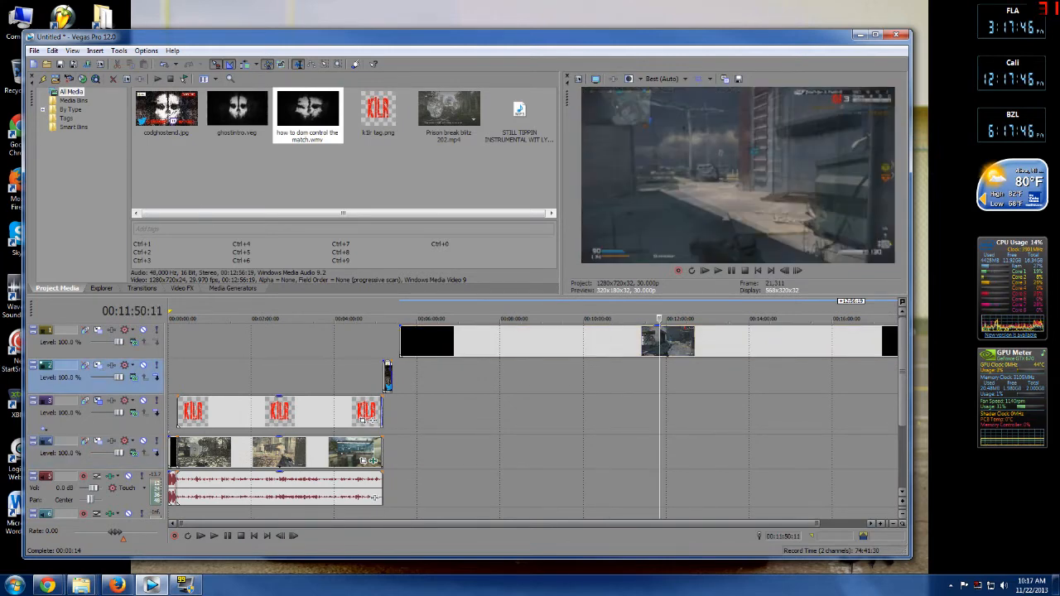
pyautogui.rightClick(607, 341)
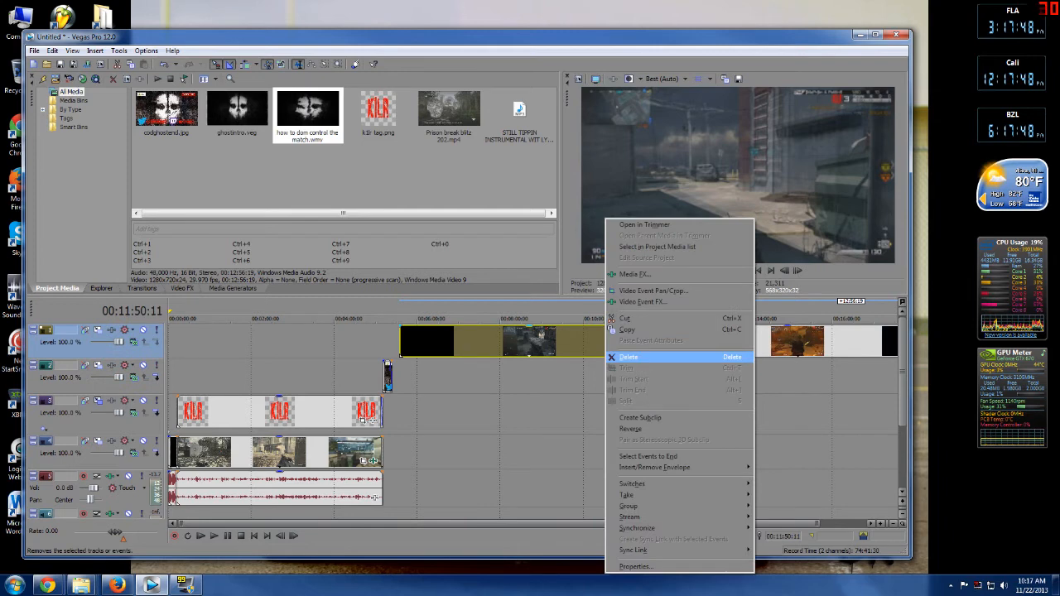
pyautogui.click(631, 357)
pyautogui.moveTo(700, 342); pyautogui.dragTo(480, 342)
pyautogui.click(436, 377)
pyautogui.click(448, 381)
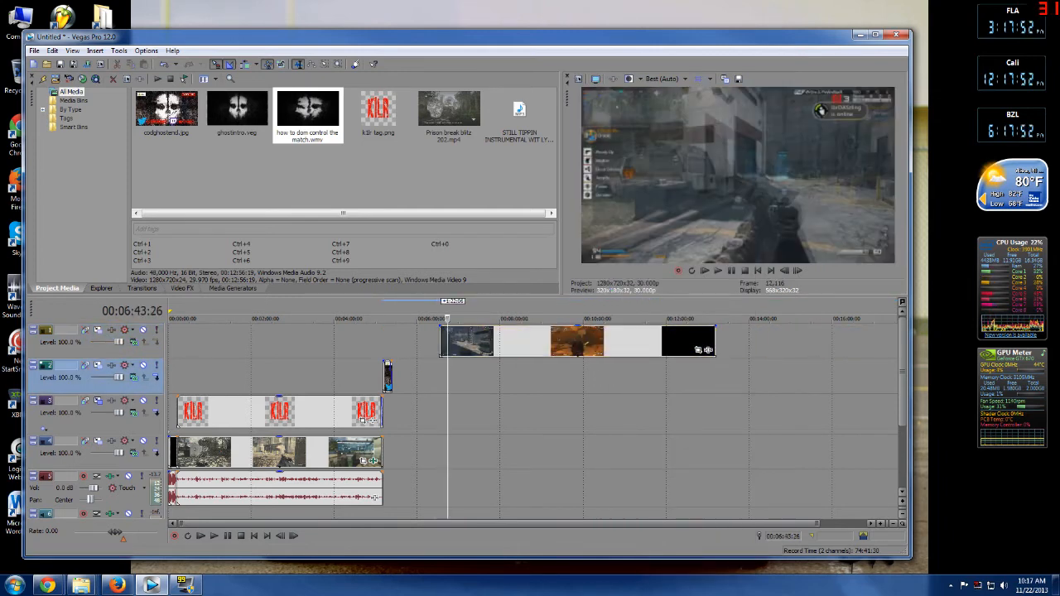
pyautogui.click(458, 407)
pyautogui.moveTo(476, 342); pyautogui.dragTo(420, 342)
# Delete the remaining wmv clip from the top video track.
pyautogui.moveTo(392, 377); pyautogui.dragTo(397, 377)
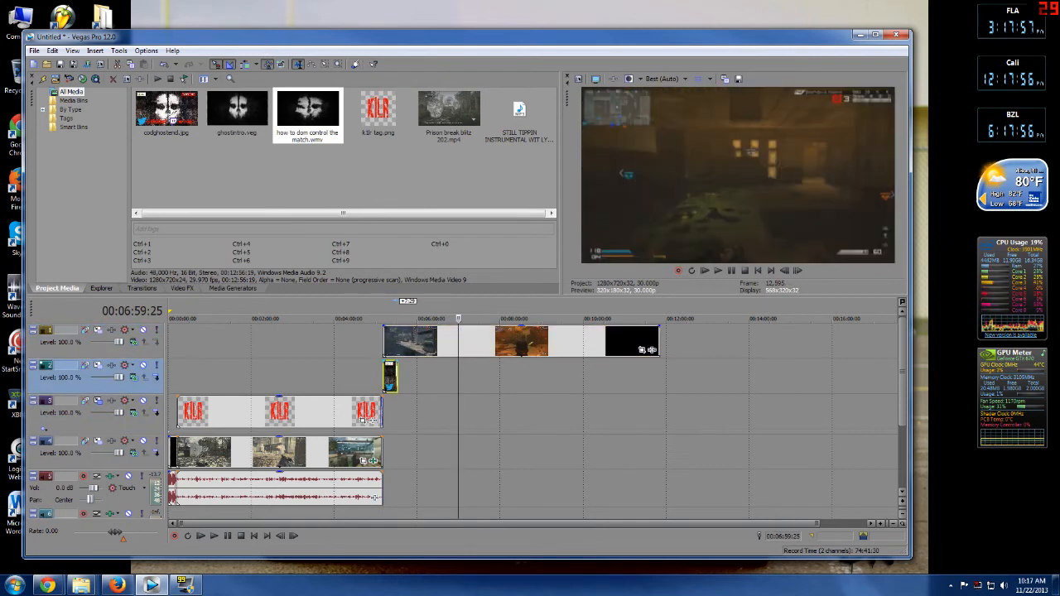
pyautogui.click(403, 409)
pyautogui.click(397, 342)
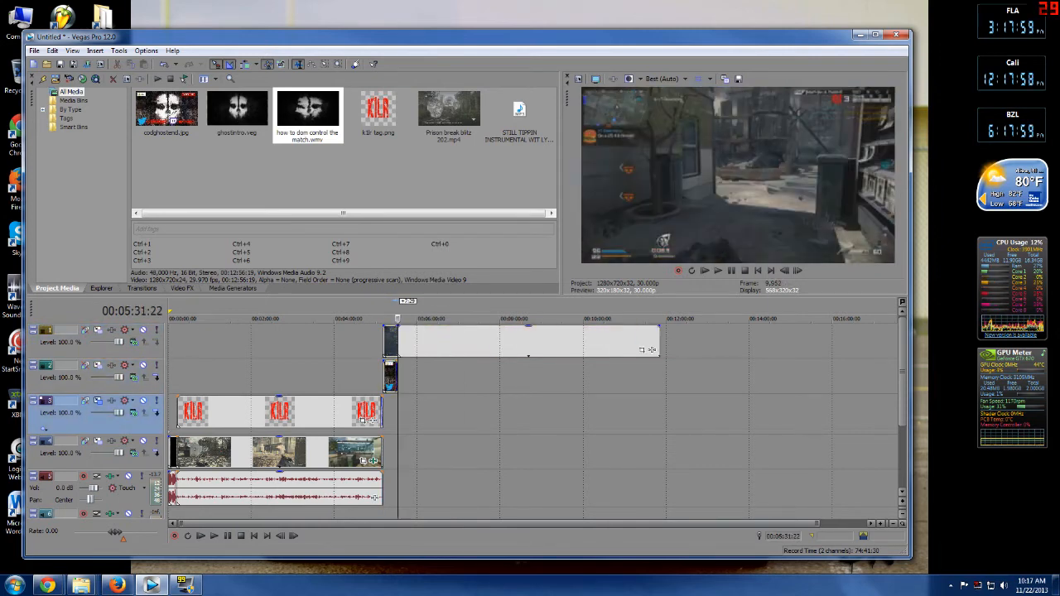
pyautogui.rightClick(431, 342)
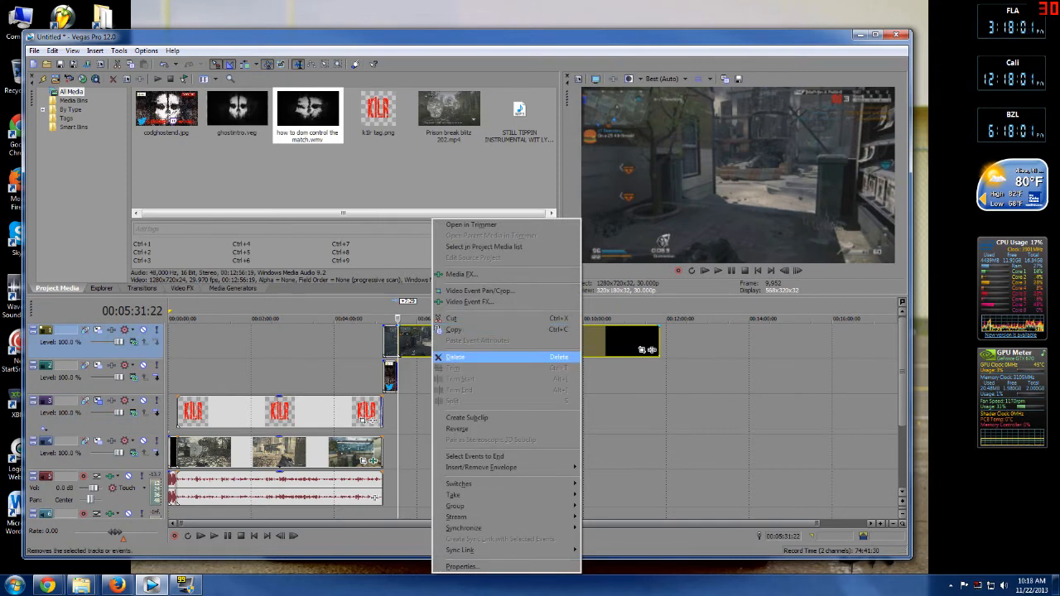
pyautogui.click(453, 357)
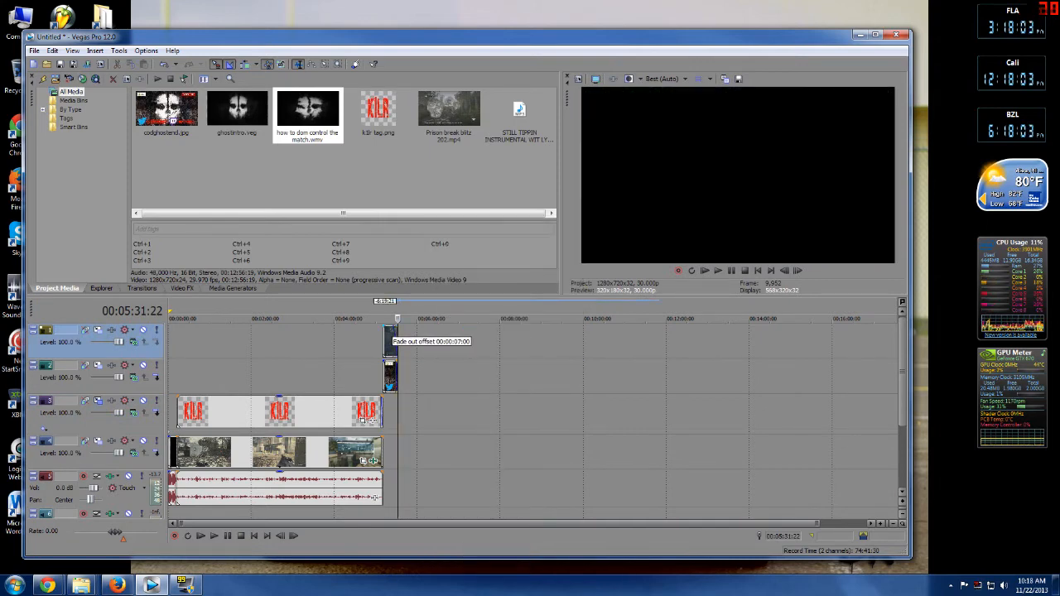
# Add a fade-out of about 00:00:03:26 to the end image on the top video track.
pyautogui.scroll(5, 389, 333)
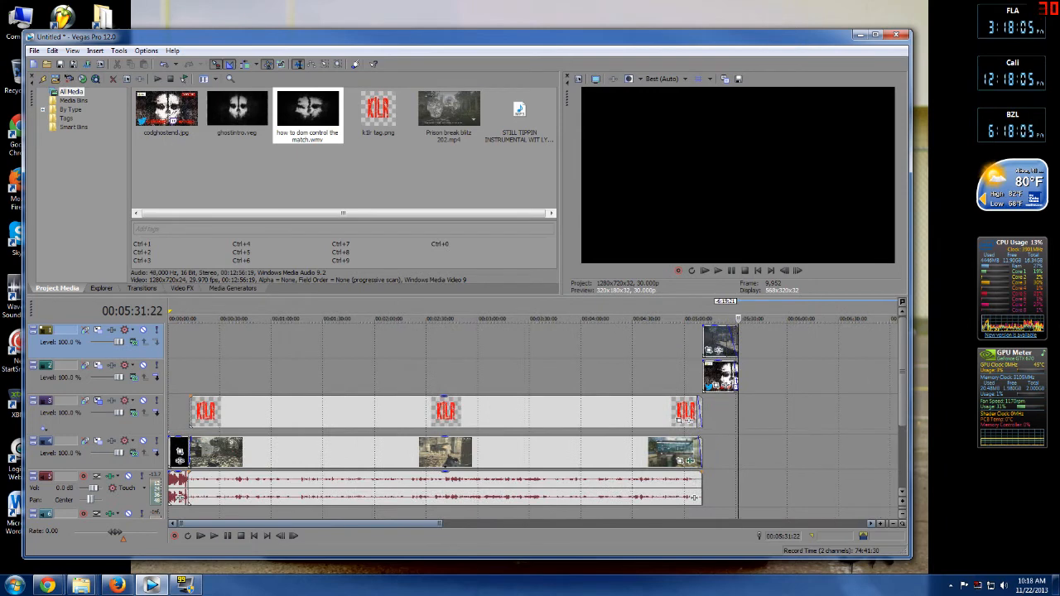
pyautogui.hscroll(5, 468, 342)
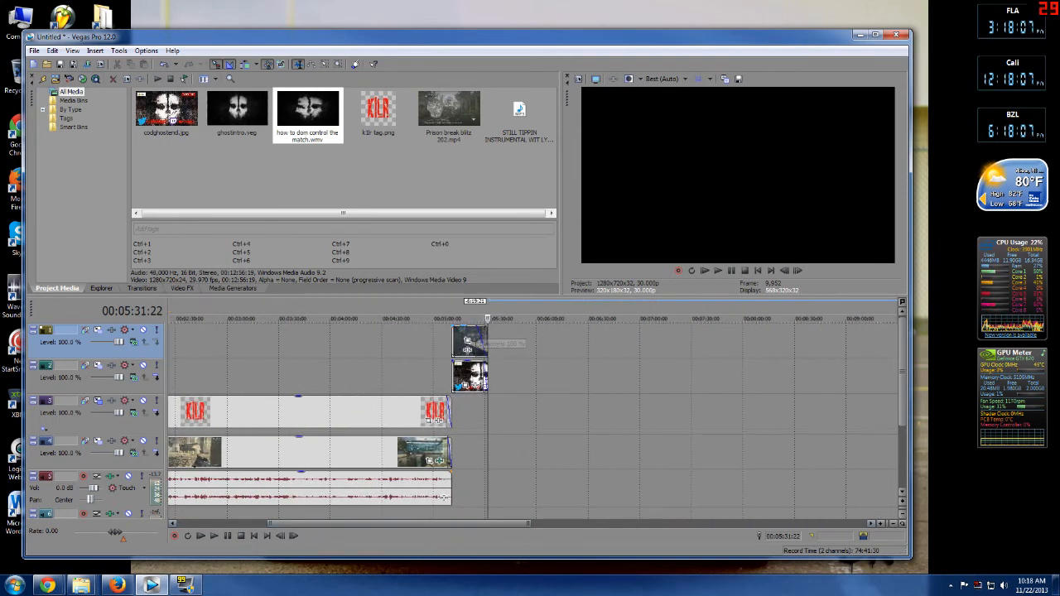
pyautogui.moveTo(478, 335); pyautogui.dragTo(480, 336)
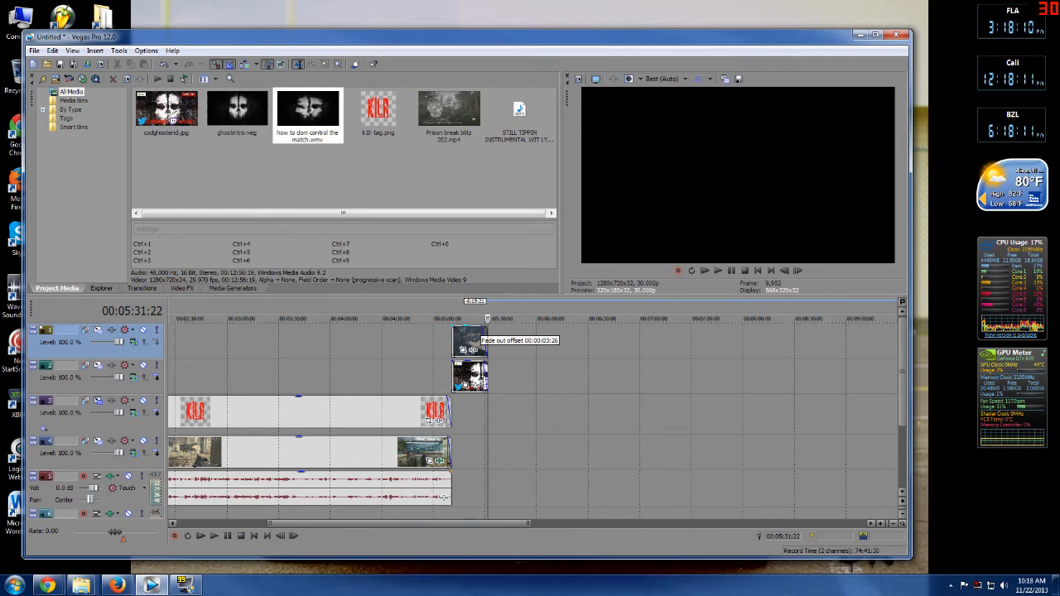
# Place the STILL TIPPIN INSTRUMENTAL music on the lower audio track starting at the end of the gameplay.
pyautogui.moveTo(528, 523); pyautogui.dragTo(471, 523)
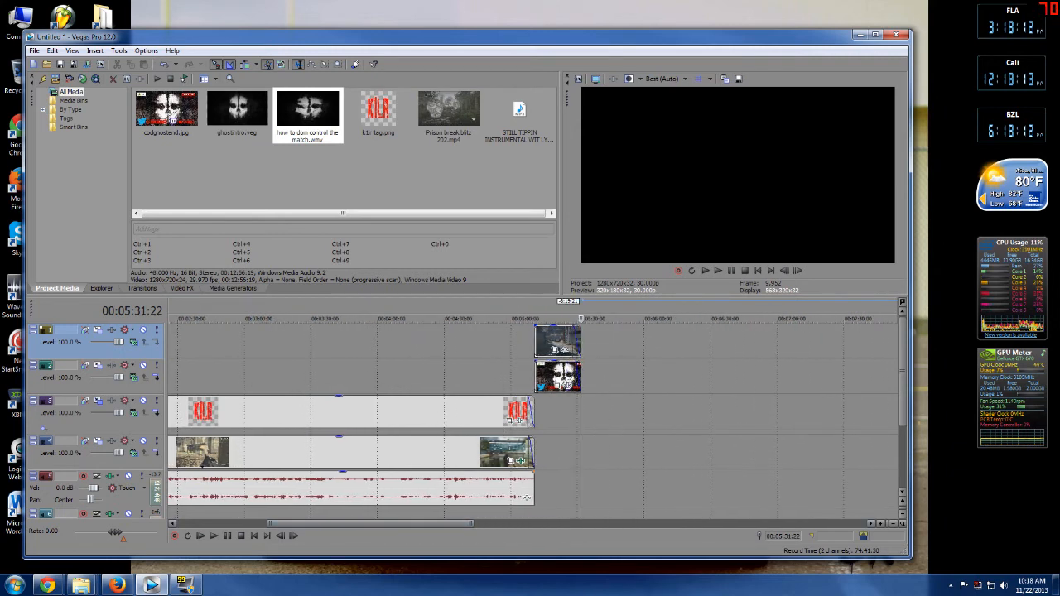
pyautogui.click(519, 116)
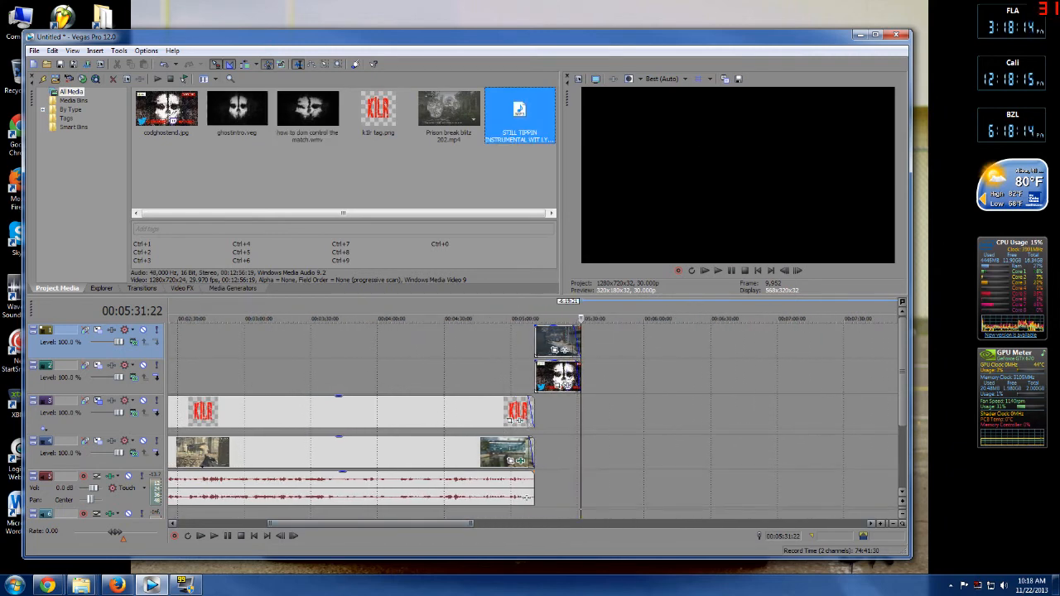
pyautogui.moveTo(526, 498); pyautogui.dragTo(535, 501)
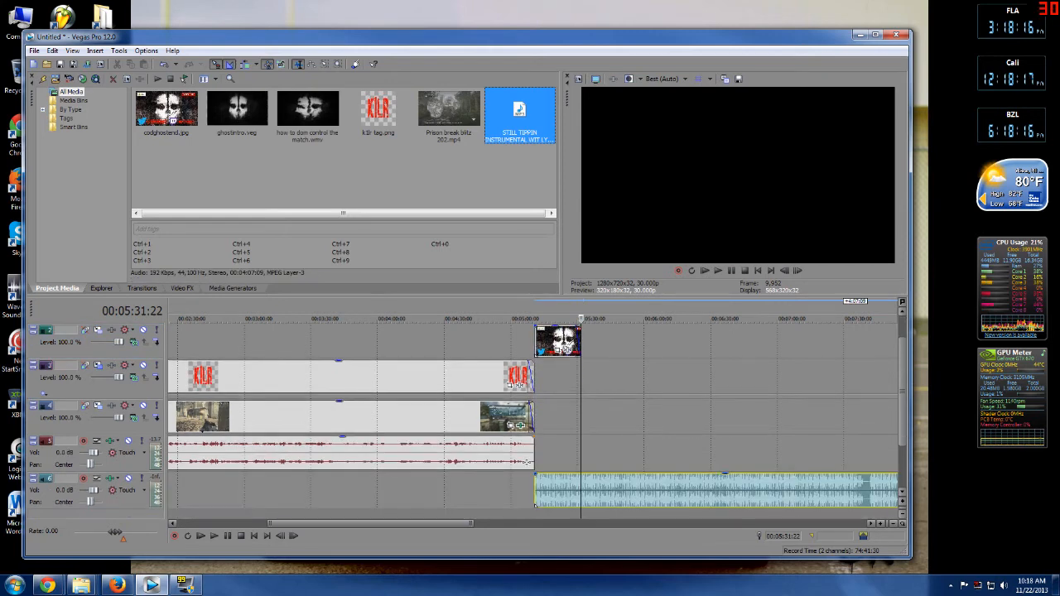
# Trim the instrumental to end with the end-screen image and add a short fade-out to its end.
pyautogui.click(591, 378)
pyautogui.click(582, 378)
pyautogui.press('s')
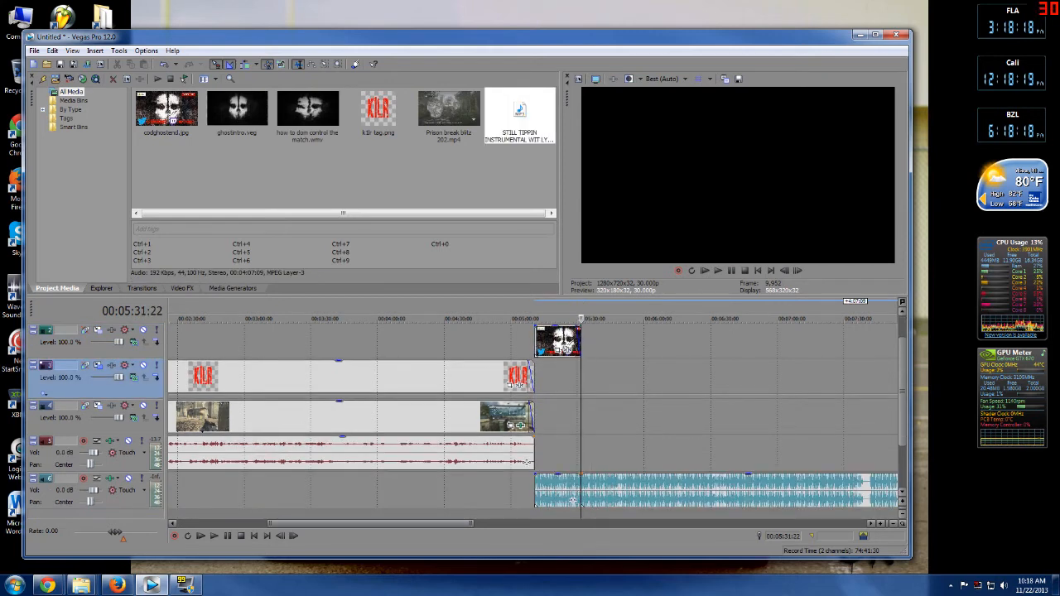
pyautogui.rightClick(687, 491)
pyautogui.click(700, 281)
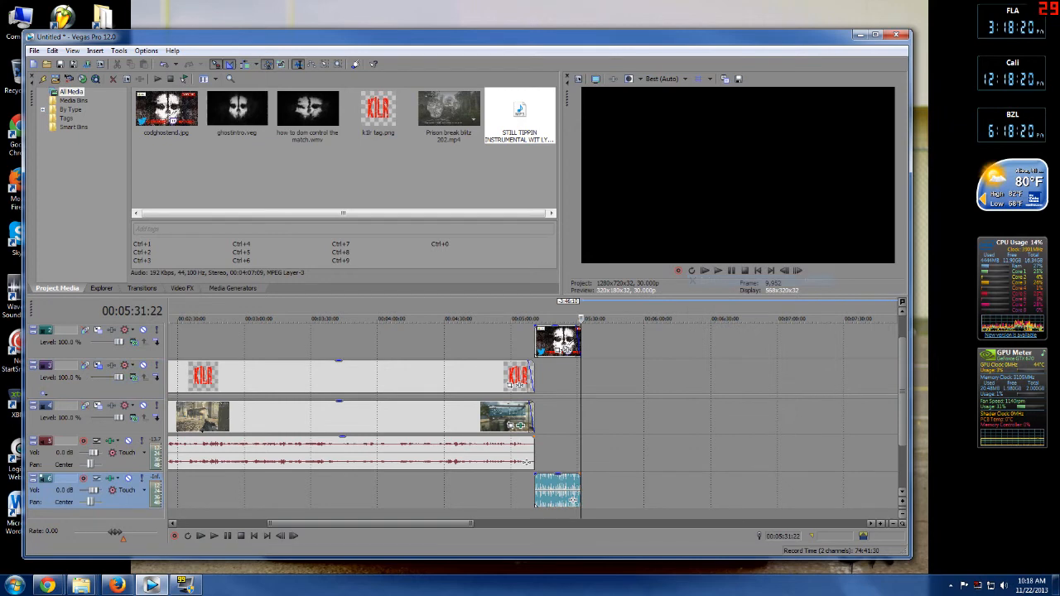
pyautogui.moveTo(580, 476); pyautogui.dragTo(574, 476)
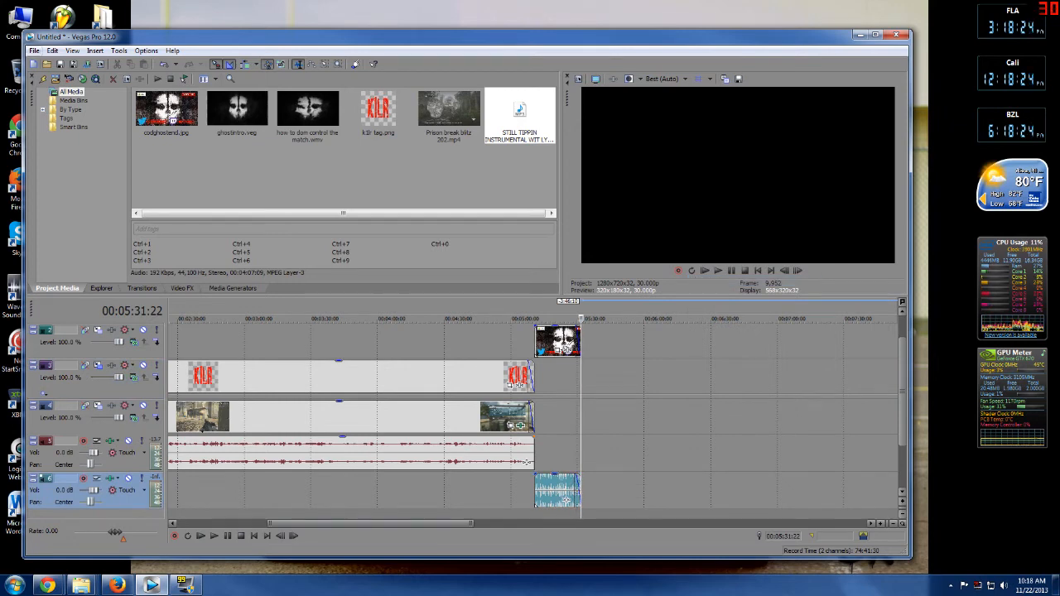
# Save the project as Enemy forfiet Ep1.
pyautogui.click(34, 51)
pyautogui.click(62, 109)
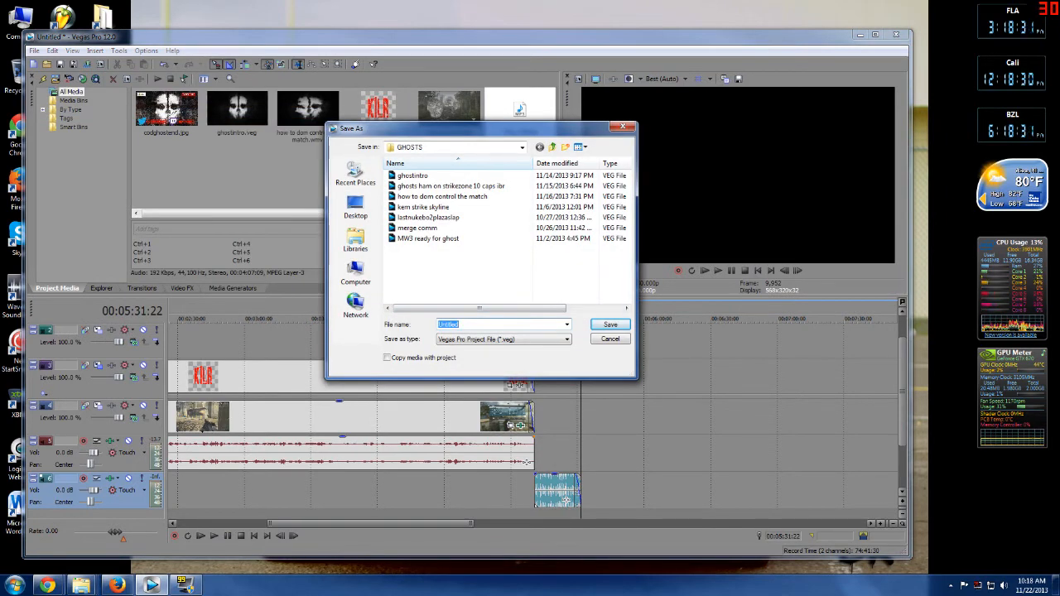
pyautogui.write('Enemy forfiet Ep1')
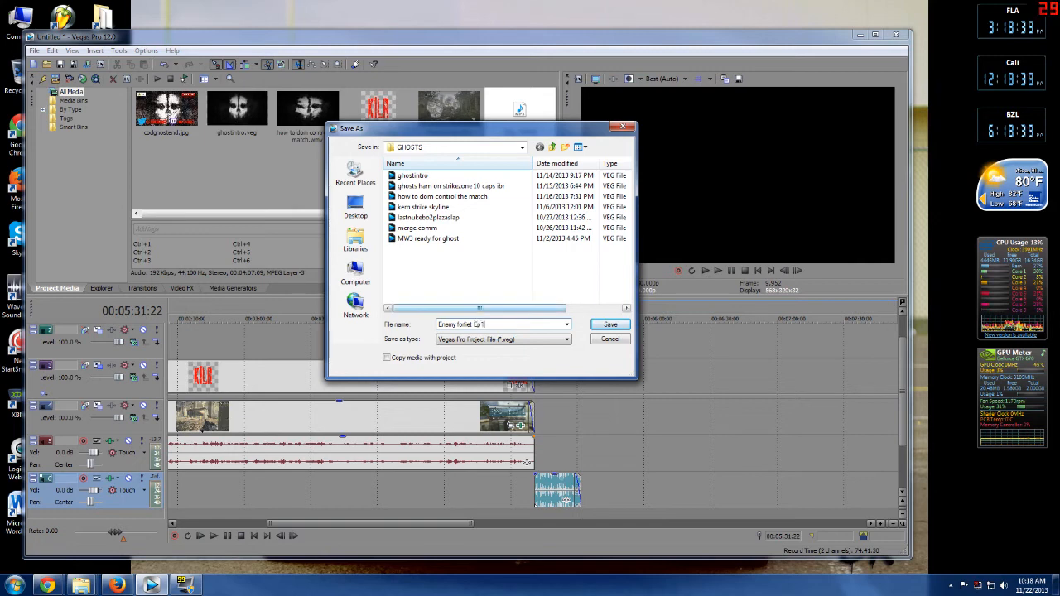
pyautogui.press('Return')
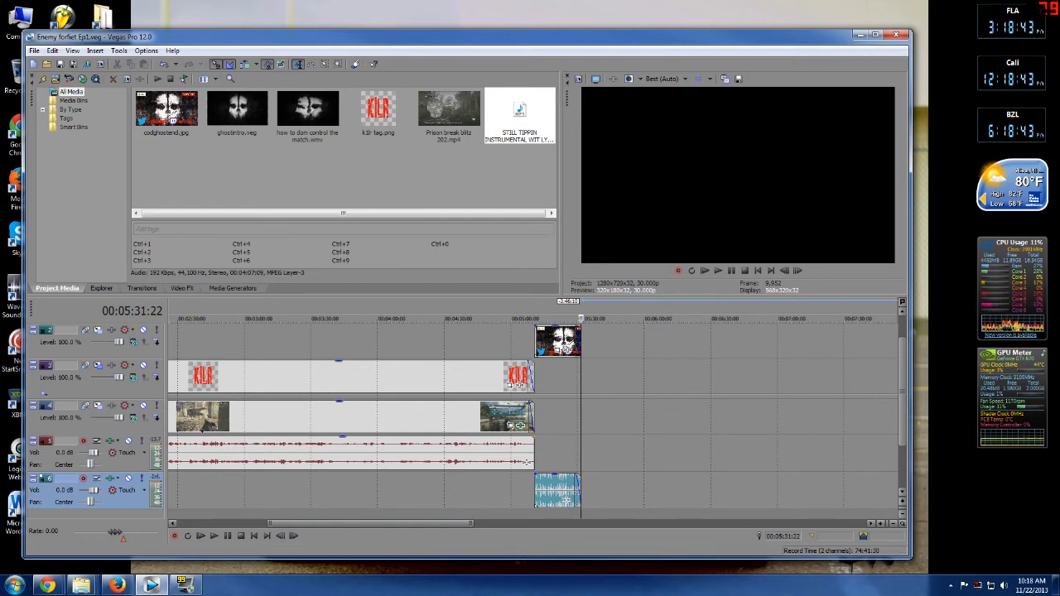
# Add a new top video track holding a gameplay clip over the end-screen image.
pyautogui.click(531, 319)
pyautogui.click(214, 536)
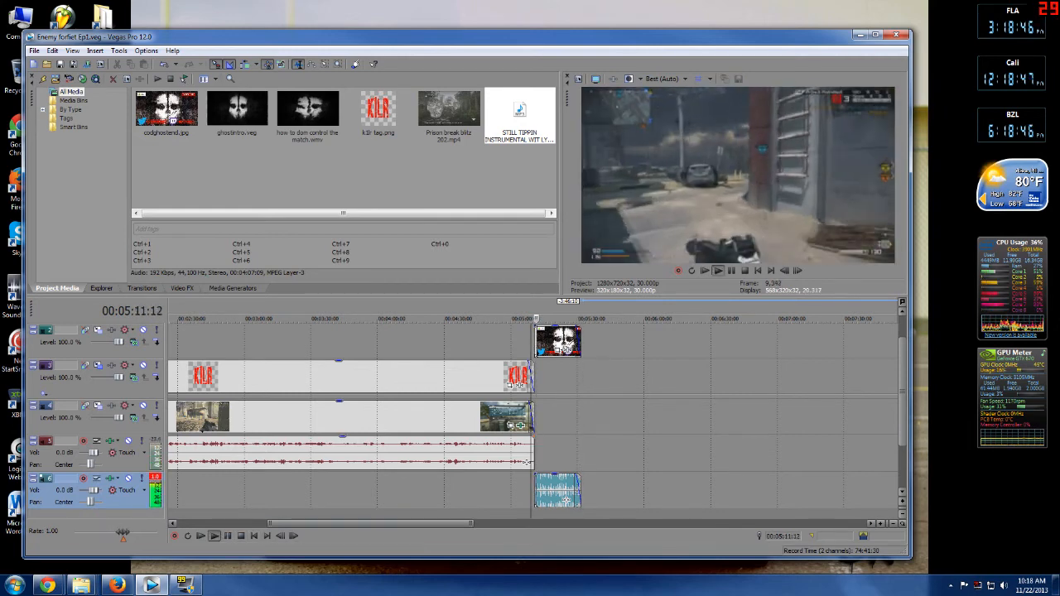
pyautogui.click(228, 536)
pyautogui.moveTo(903, 391); pyautogui.dragTo(903, 369)
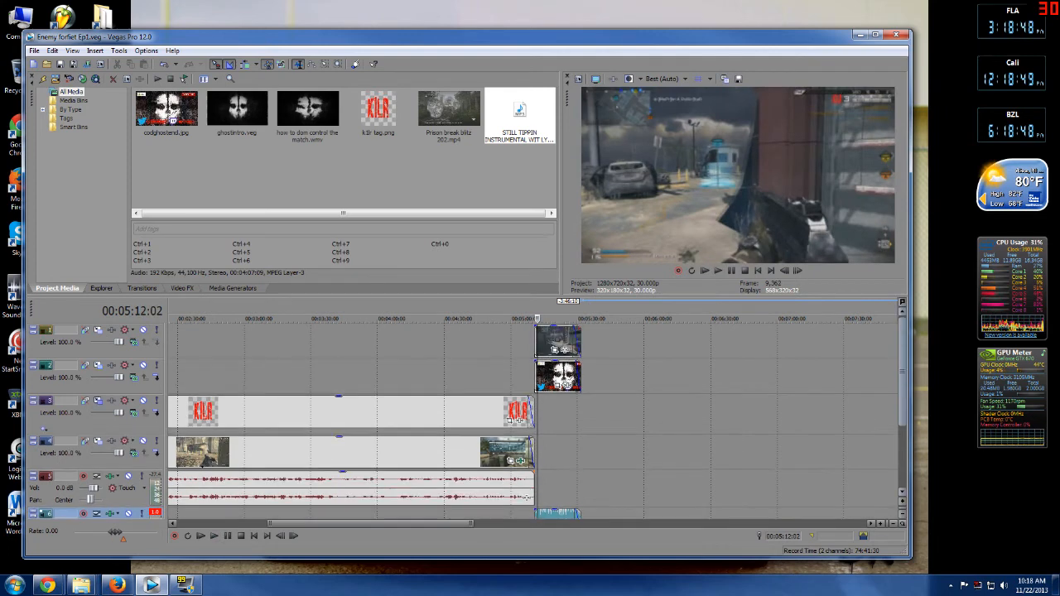
# Apply the bo2endmiddle track motion preset to the top video track to frame the gameplay inside the end screen.
pyautogui.click(85, 329)
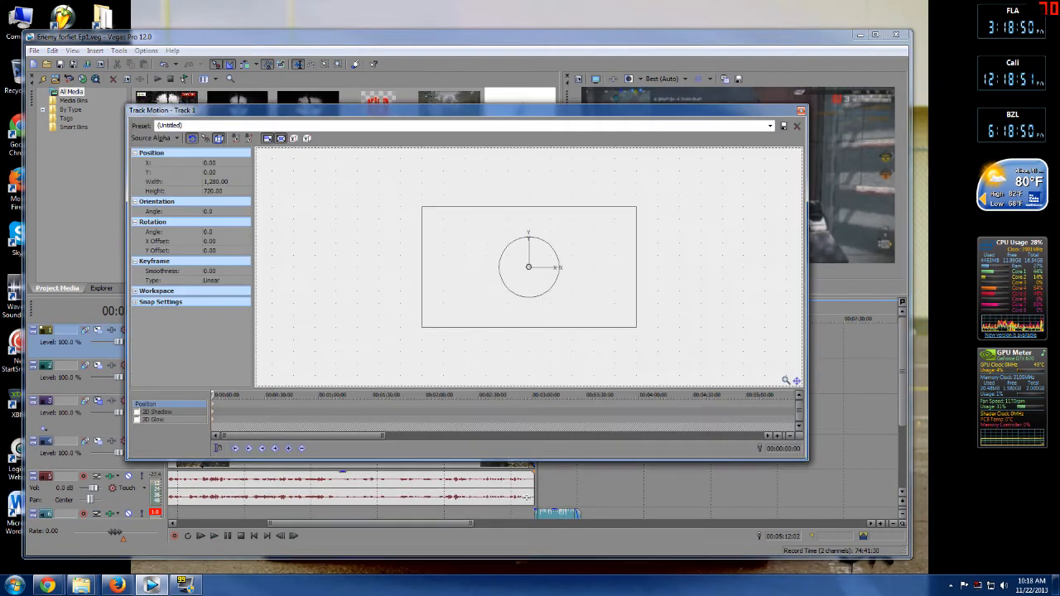
pyautogui.click(770, 126)
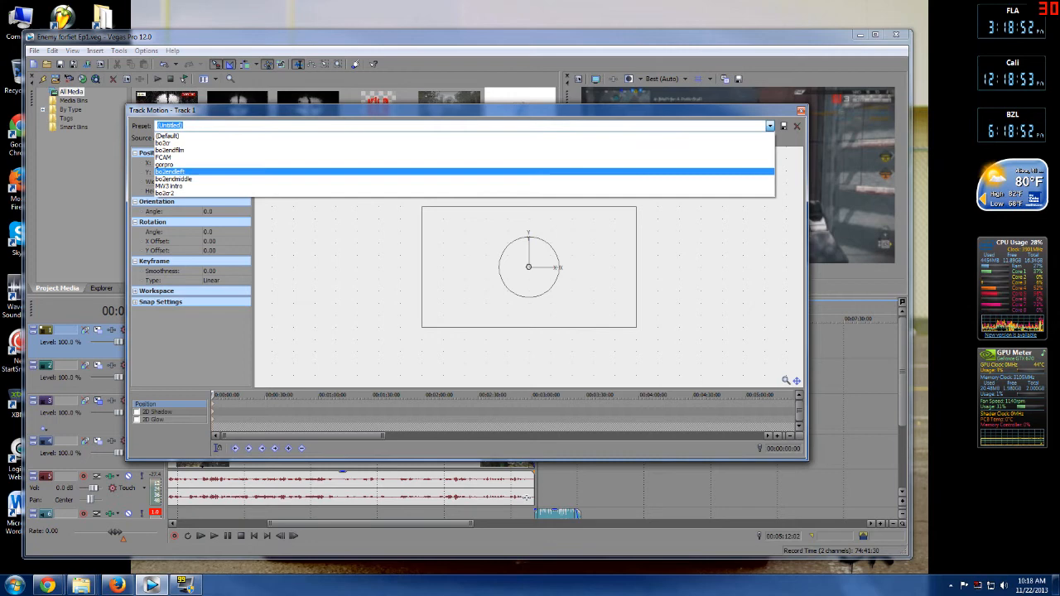
pyautogui.click(729, 179)
pyautogui.click(801, 111)
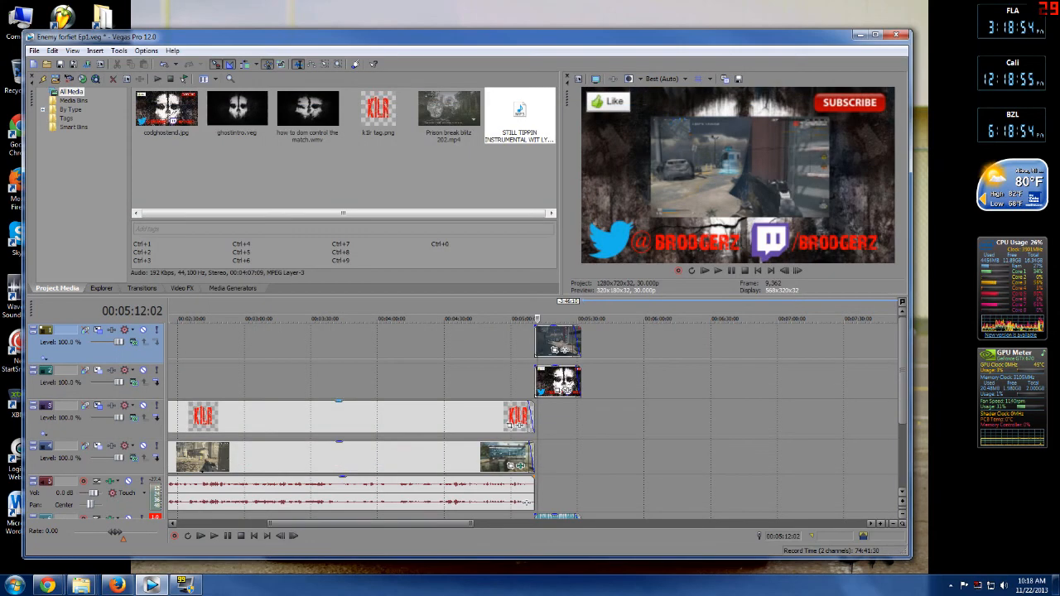
# Try applying the MW3 intro track motion preset to the top video track.
pyautogui.click(521, 381)
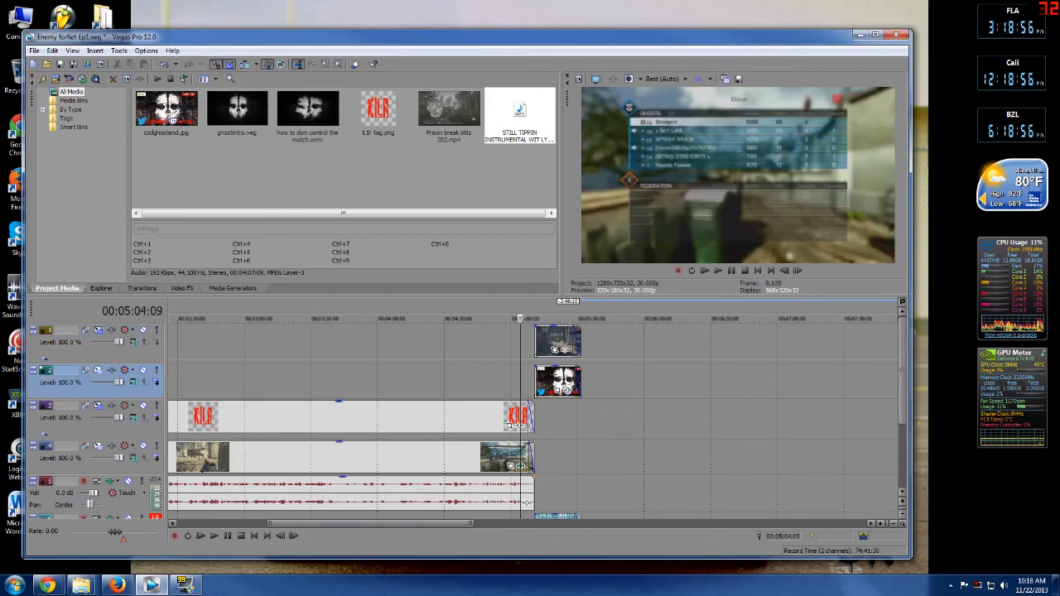
pyautogui.click(562, 420)
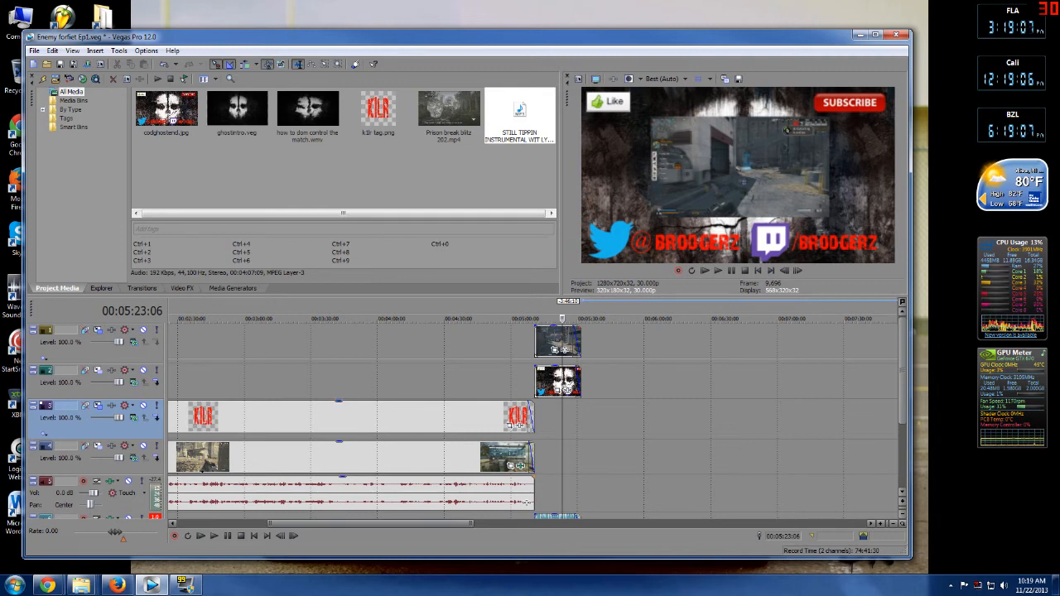
pyautogui.click(98, 330)
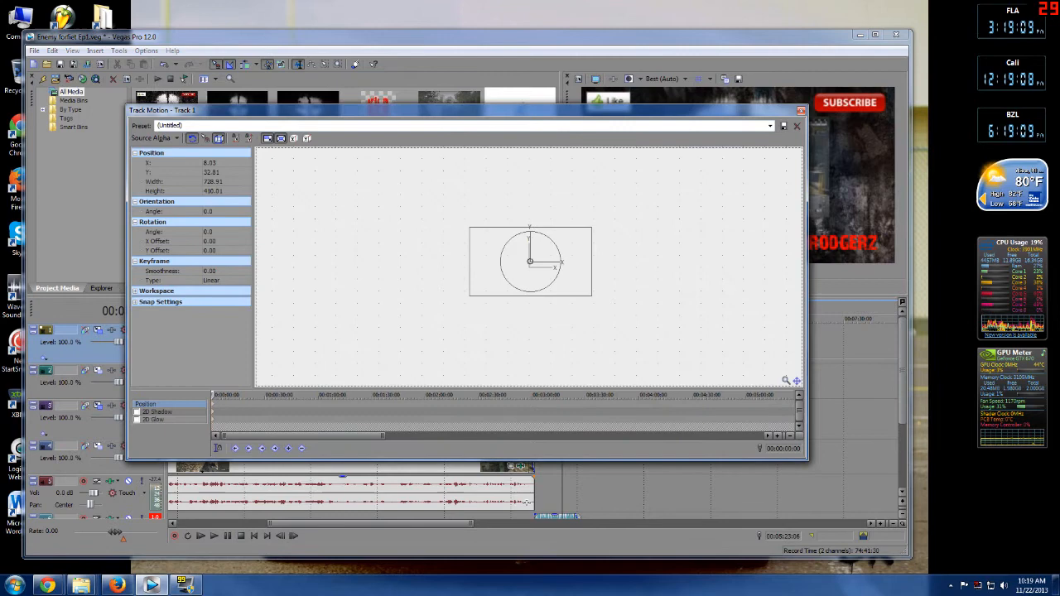
pyautogui.click(770, 126)
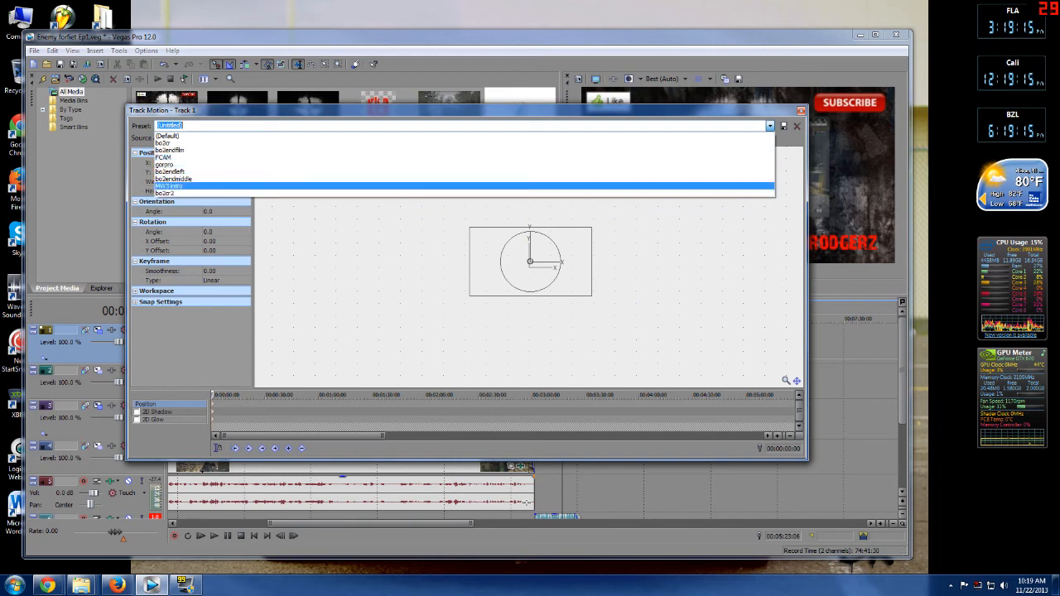
pyautogui.press('Return')
pyautogui.hotkey('alt', 'F4')
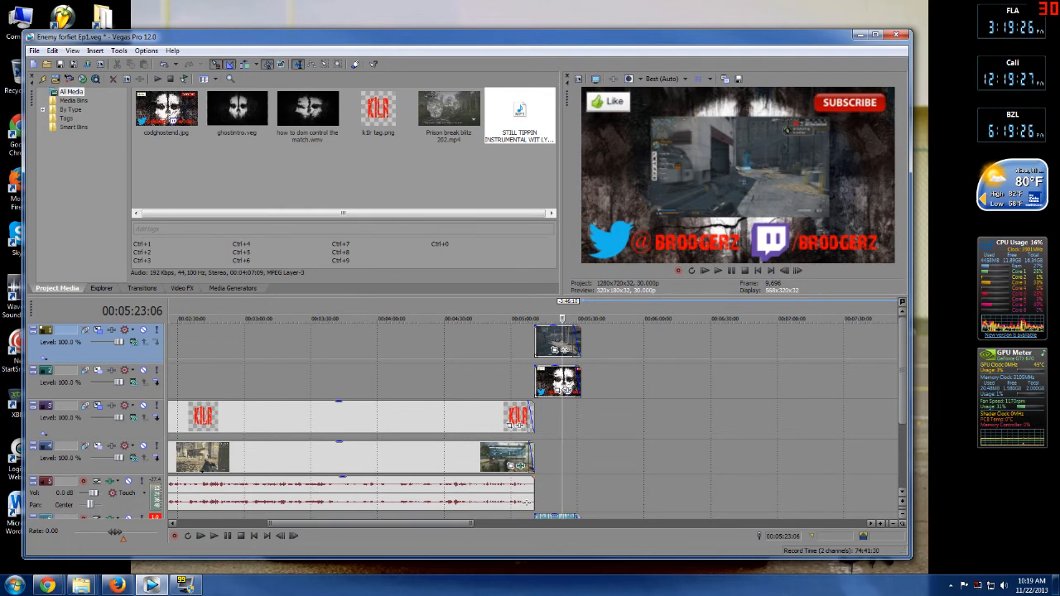
# Play back the end-screen section to preview the framed gameplay.
pyautogui.click(529, 381)
pyautogui.press('space')
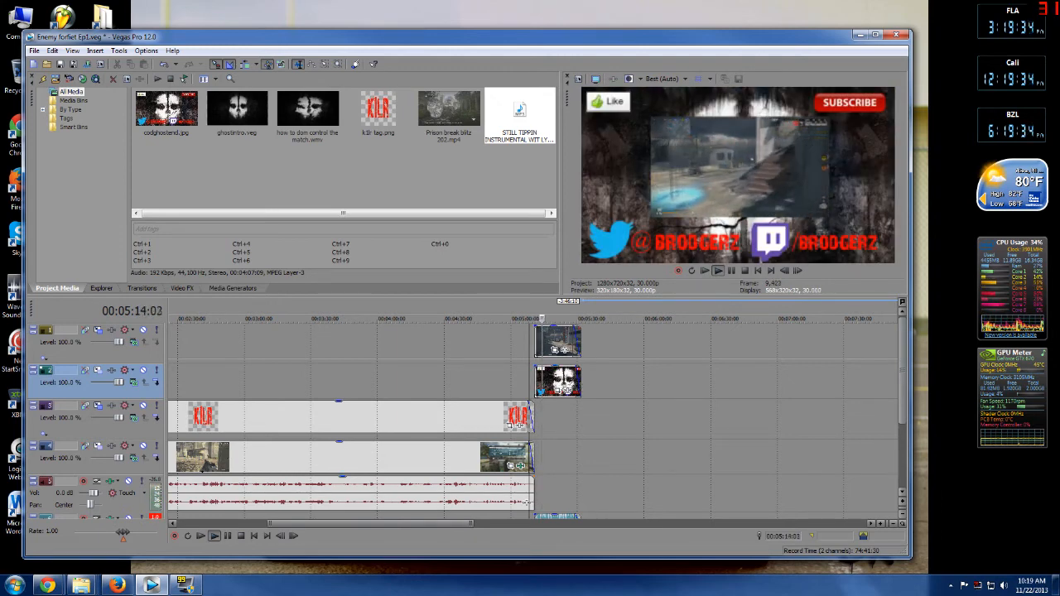
pyautogui.press('Return')
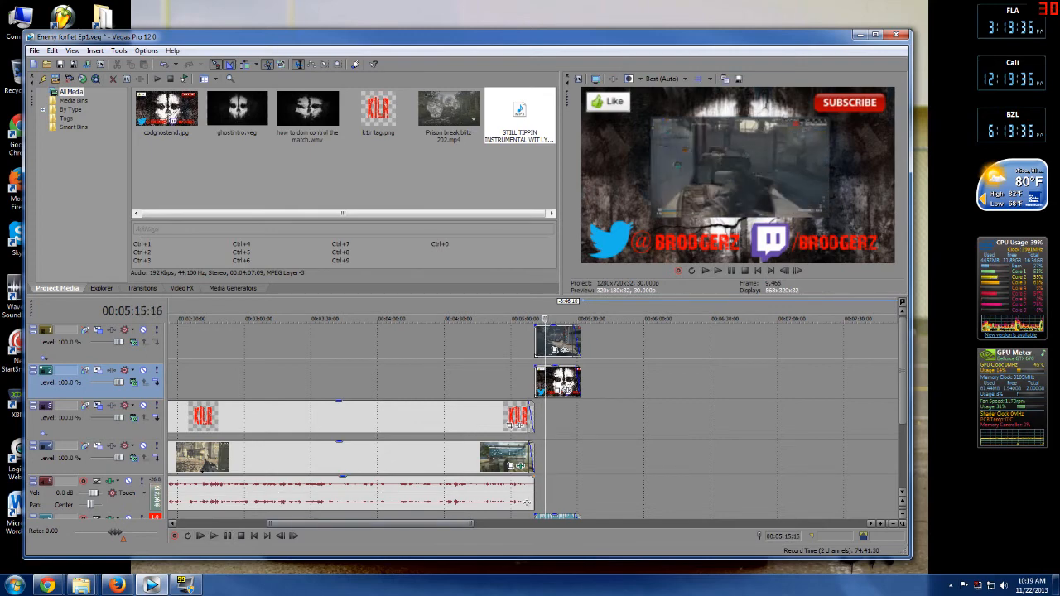
# Insert a new audio track below the game audio track.
pyautogui.moveTo(371, 524); pyautogui.dragTo(282, 524)
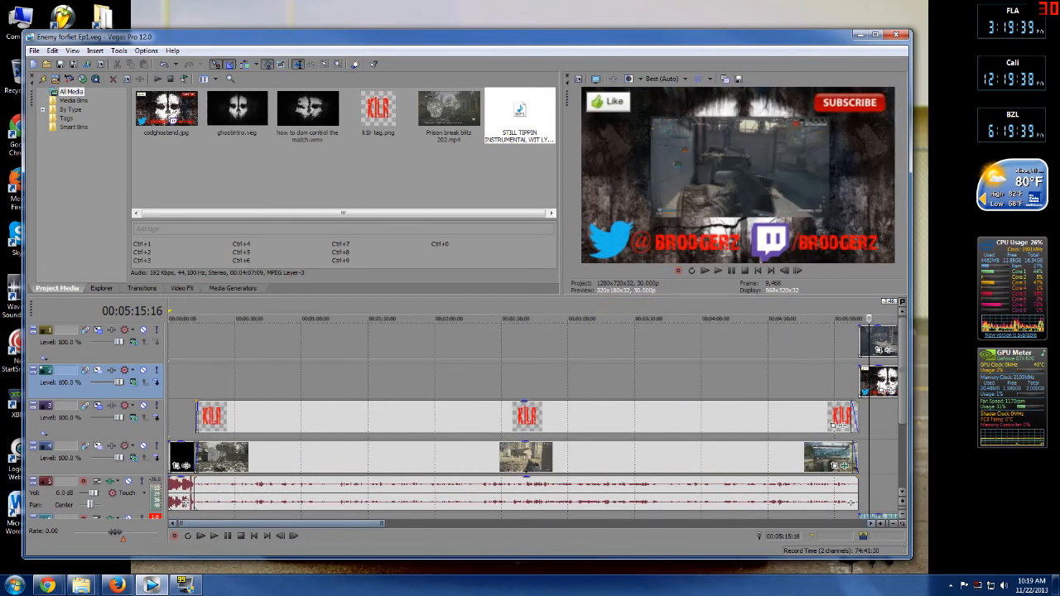
pyautogui.moveTo(384, 523); pyautogui.dragTo(617, 523)
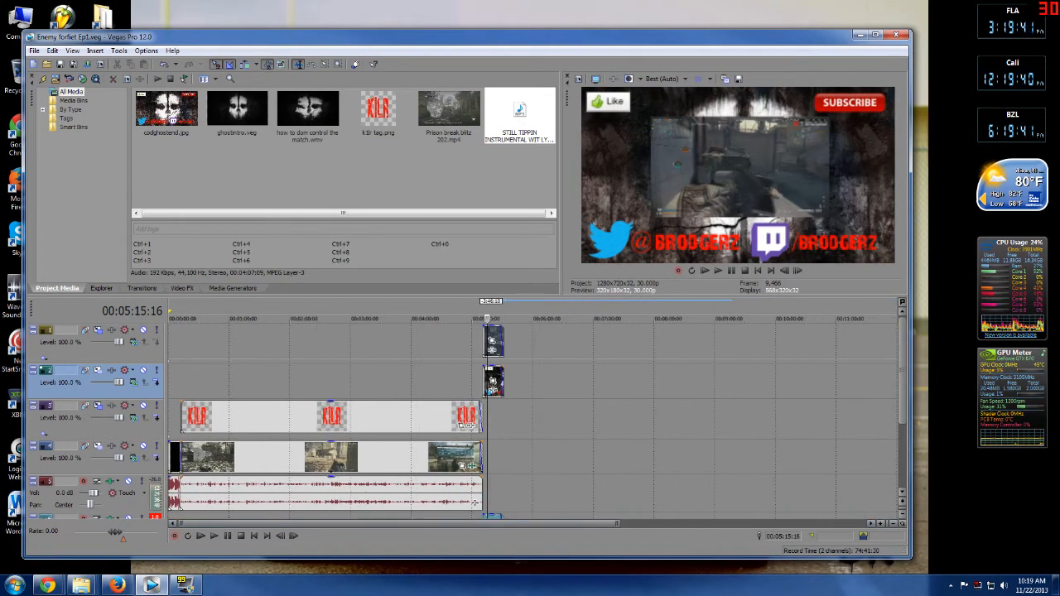
pyautogui.moveTo(903, 373); pyautogui.dragTo(903, 414)
pyautogui.scroll(1, 533, 421)
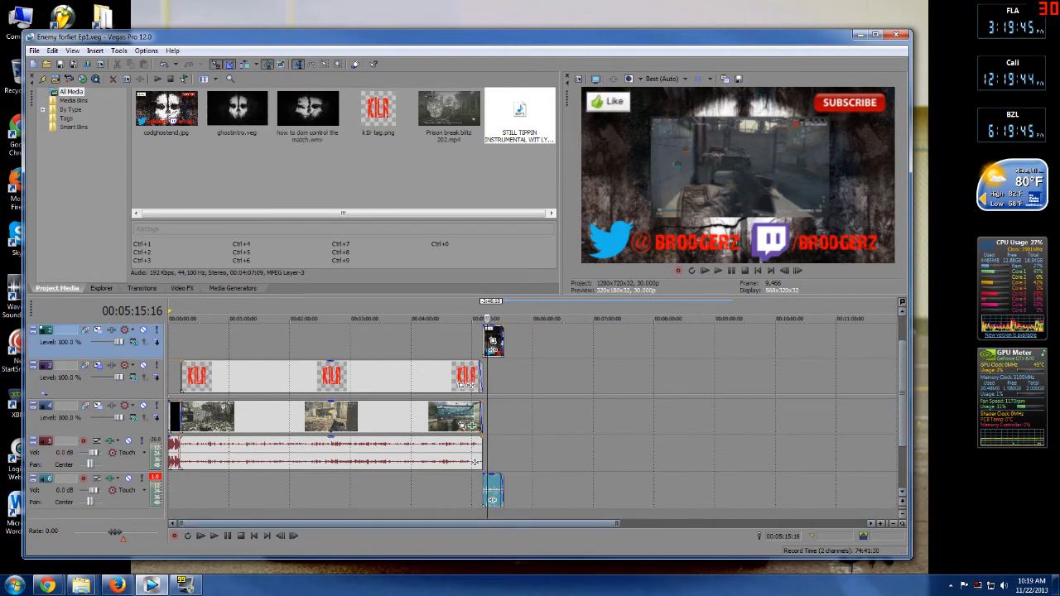
pyautogui.scroll(5, 530, 414)
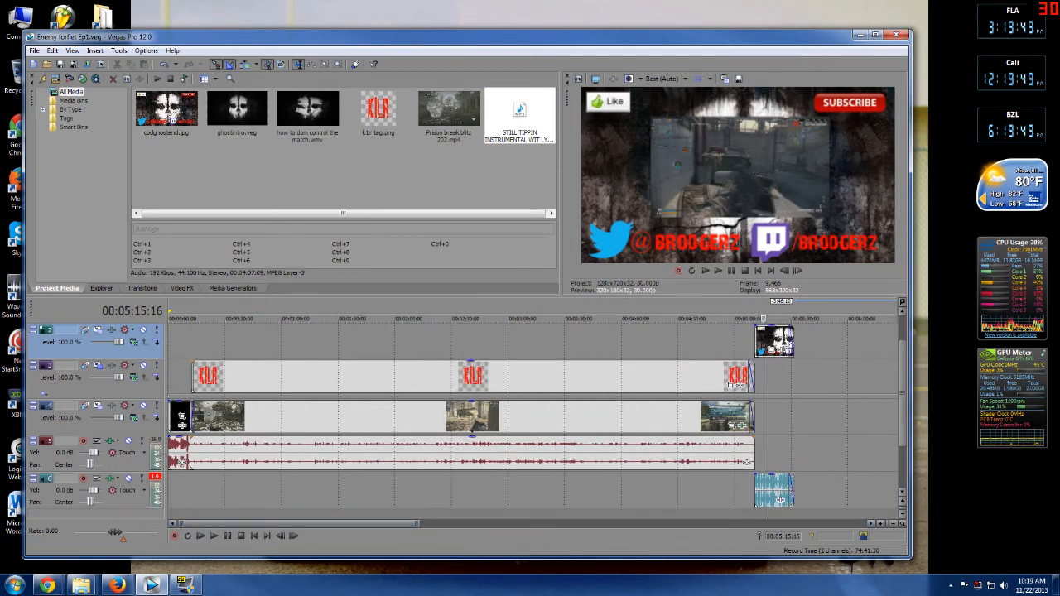
pyautogui.rightClick(286, 487)
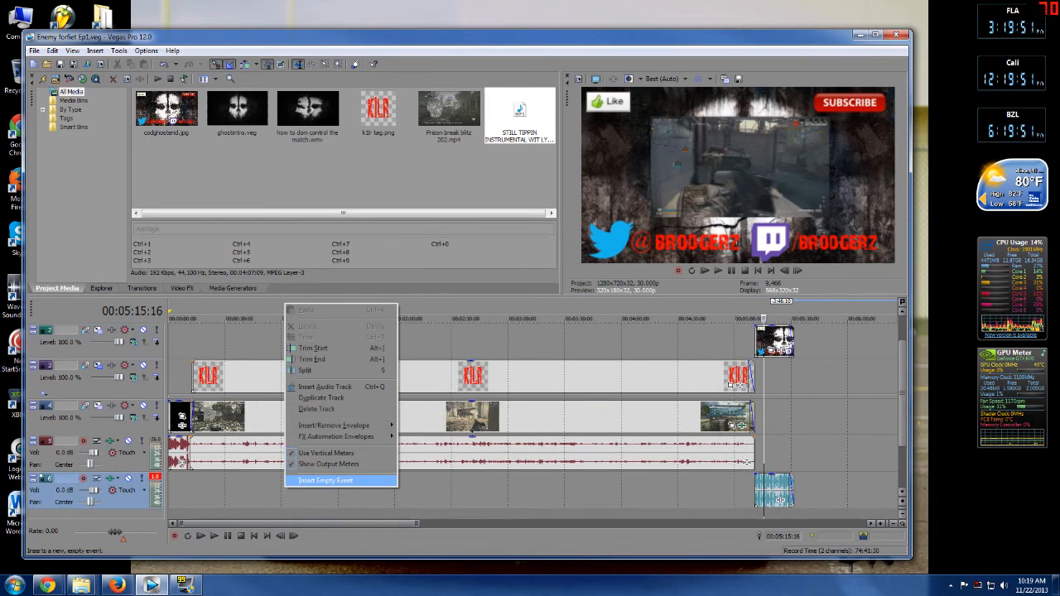
pyautogui.click(323, 387)
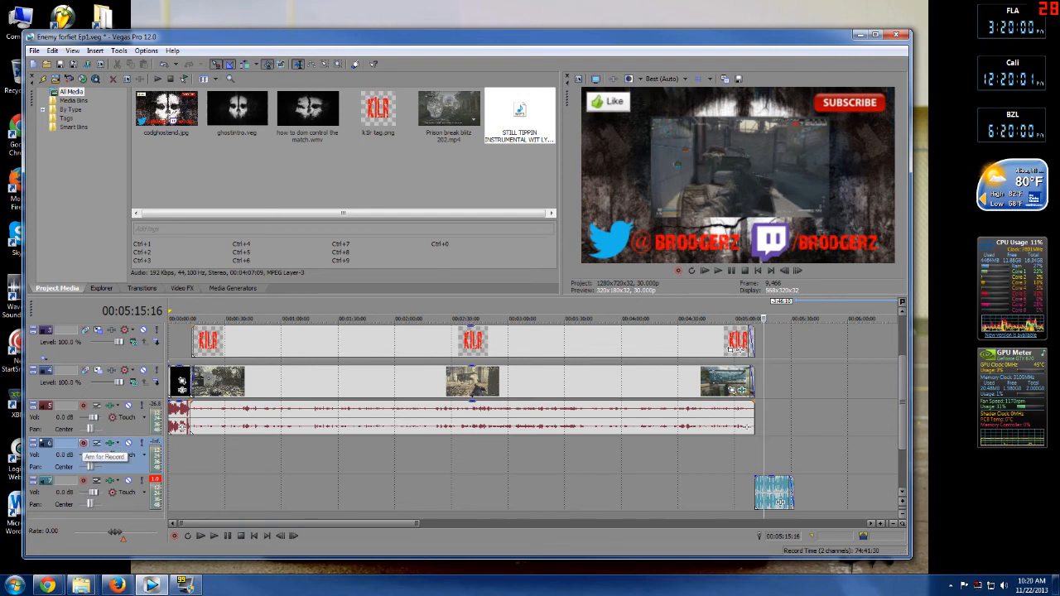
# Arm the new audio track and record a short commentary clip at the start, muting the game audio meanwhile.
pyautogui.click(83, 445)
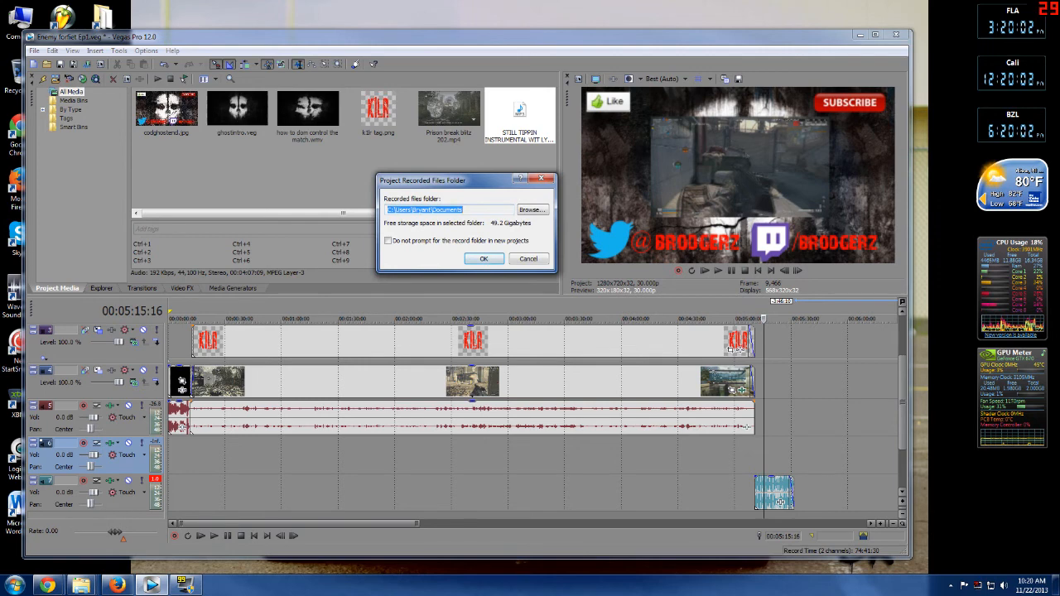
pyautogui.press('Return')
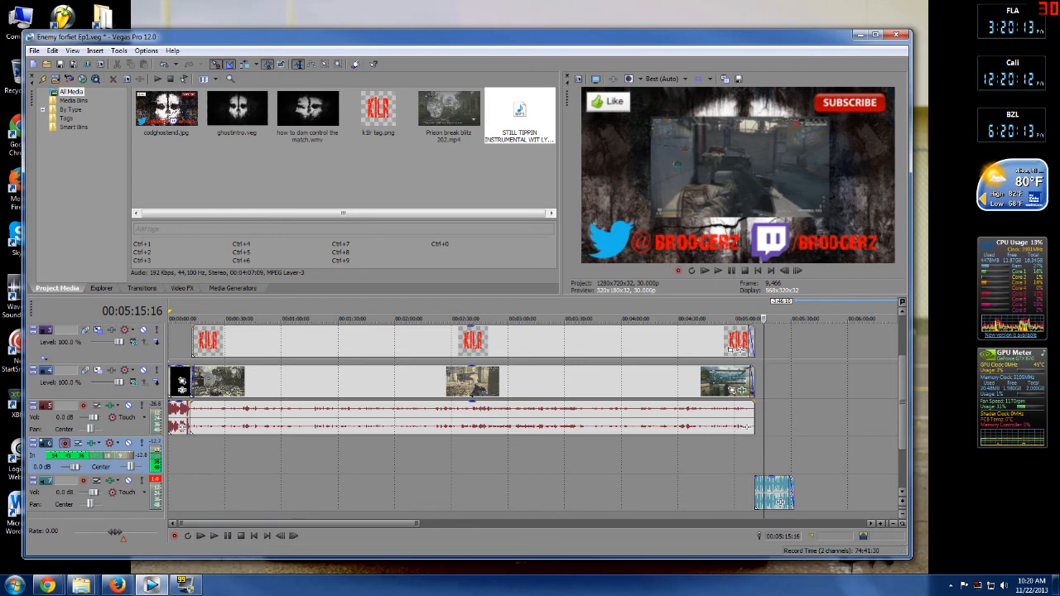
pyautogui.click(174, 536)
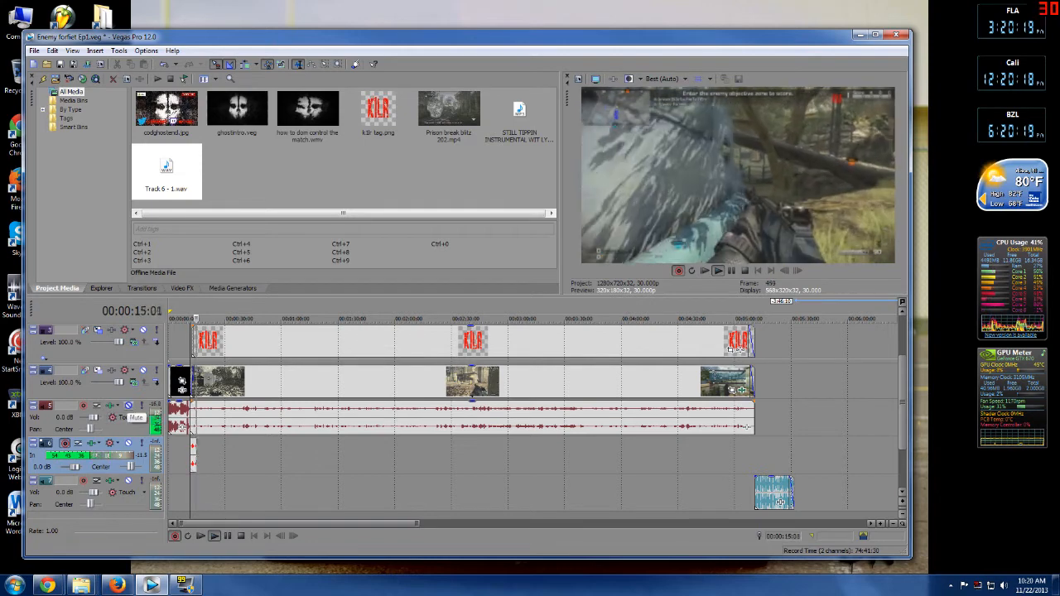
pyautogui.click(129, 406)
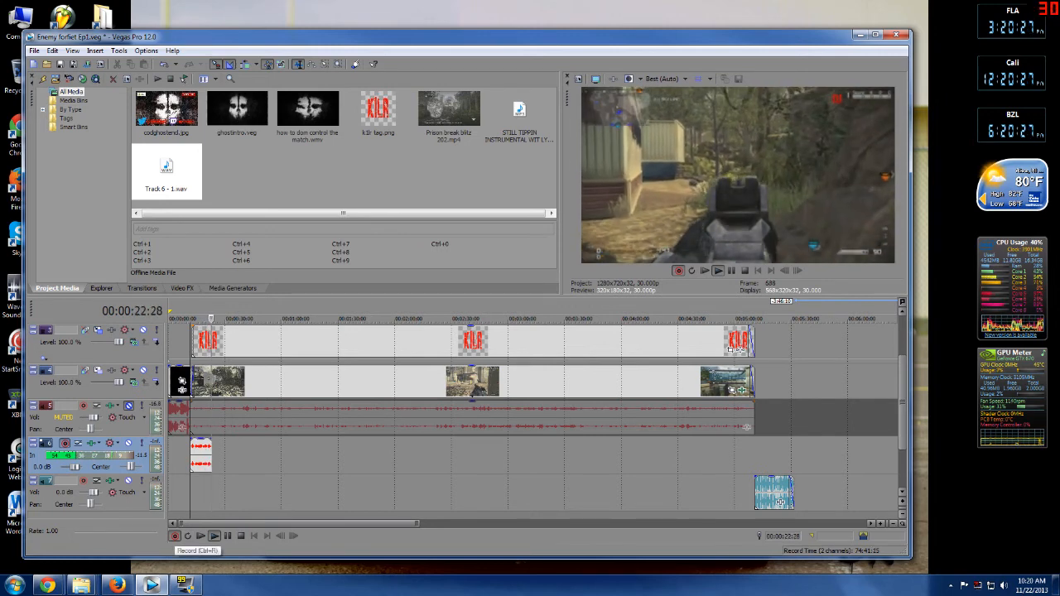
pyautogui.click(174, 536)
pyautogui.click(535, 289)
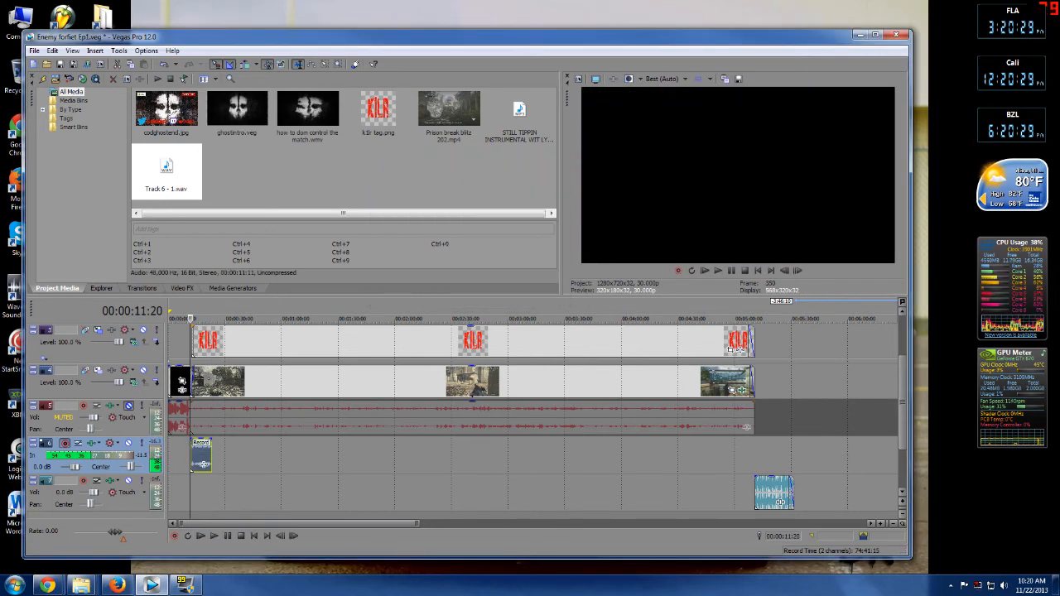
# Play back the recorded commentary and unmute the game audio track.
pyautogui.click(186, 494)
pyautogui.click(214, 536)
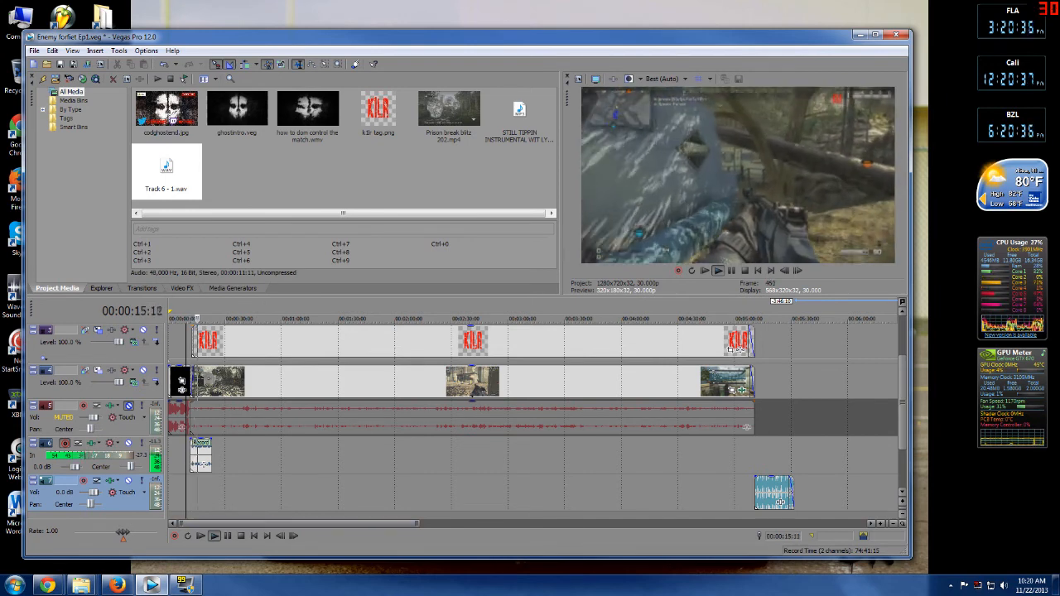
pyautogui.click(128, 406)
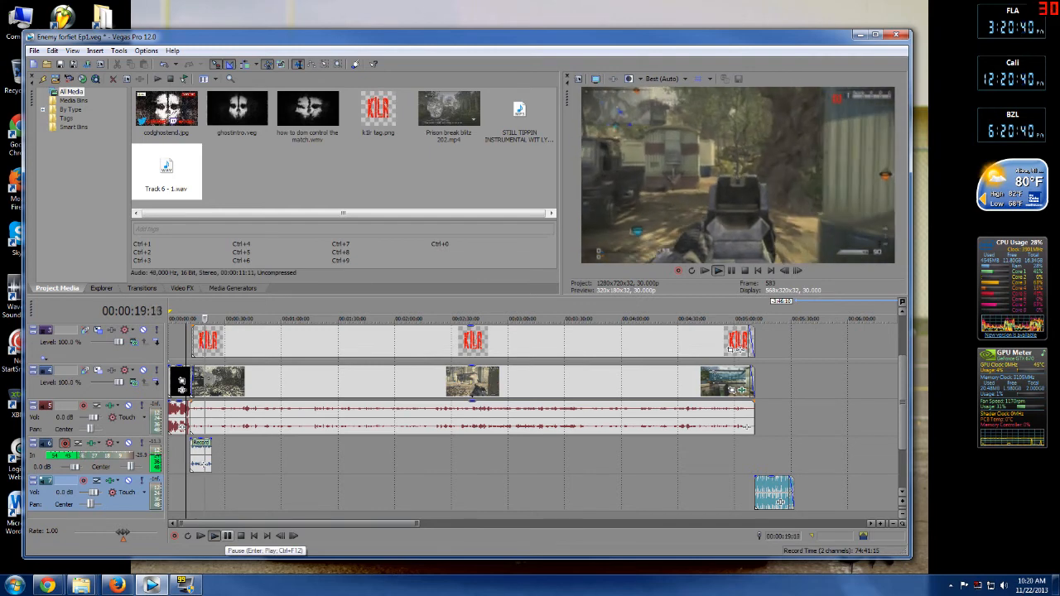
pyautogui.click(227, 535)
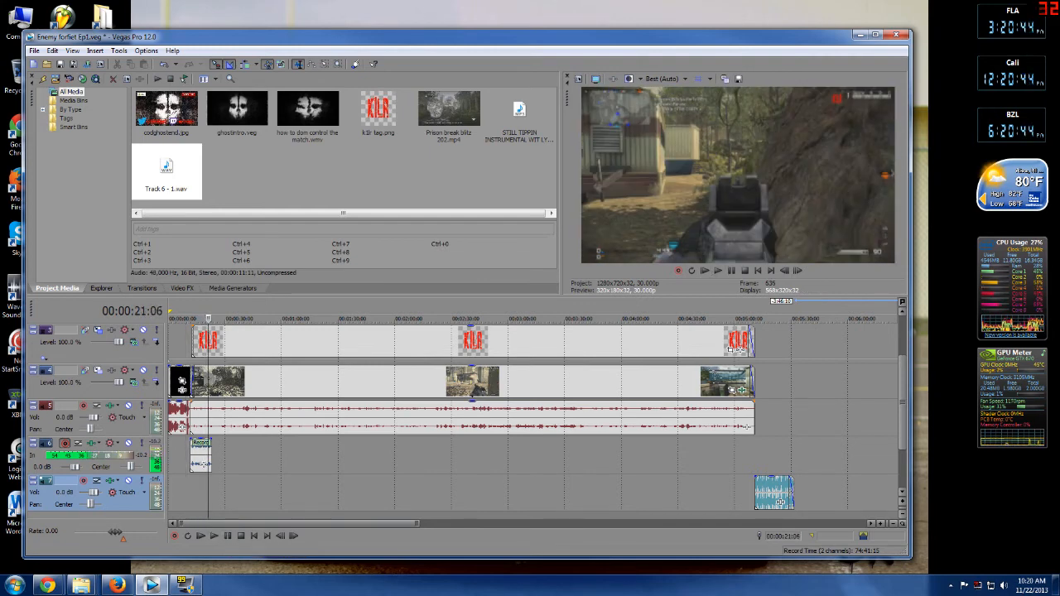
pyautogui.scroll(3, 531, 415)
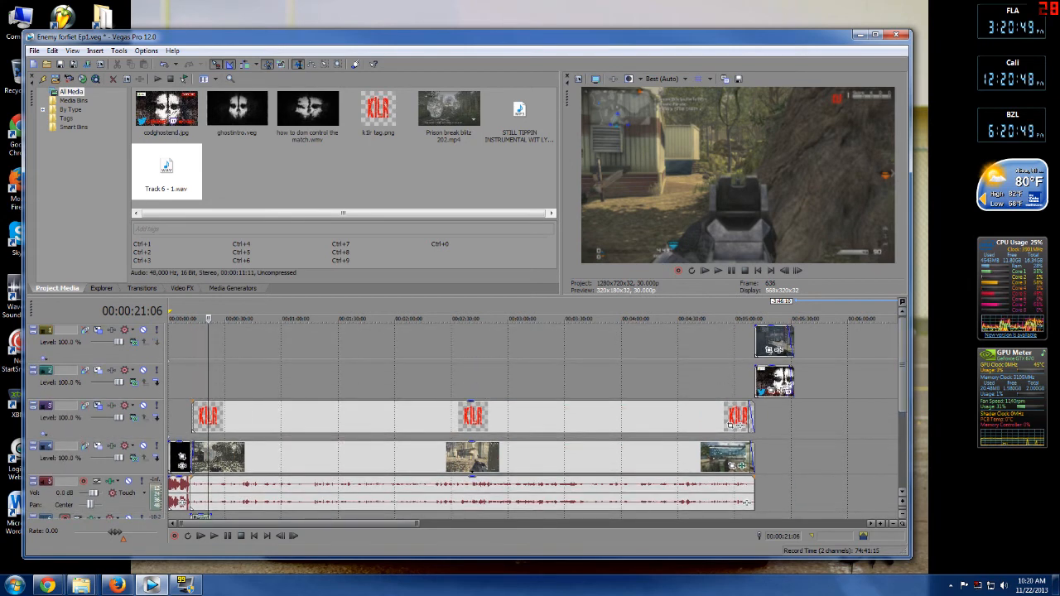
pyautogui.scroll(-3, 533, 422)
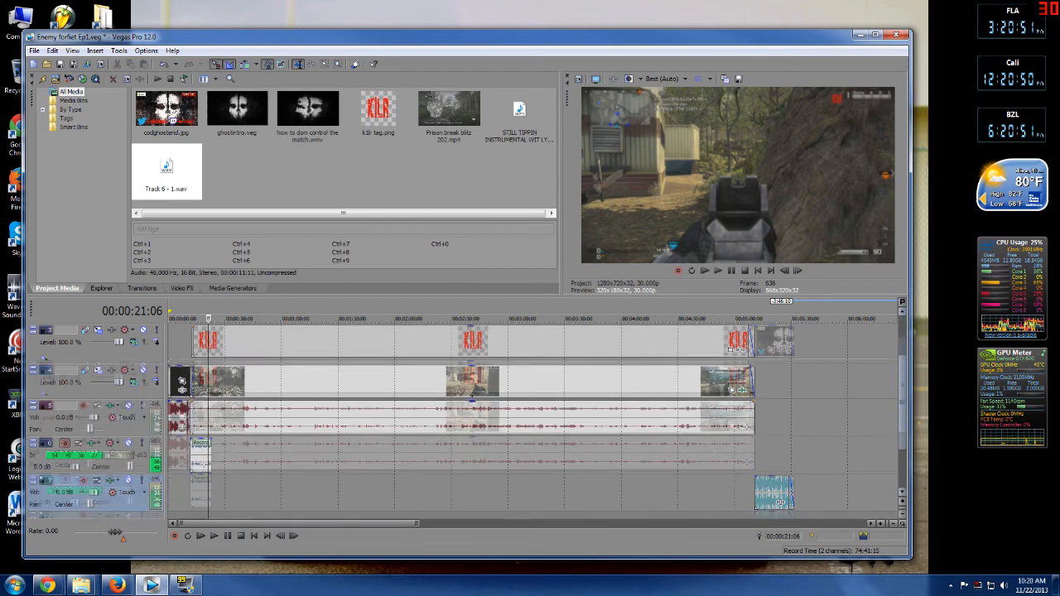
pyautogui.scroll(3, 533, 422)
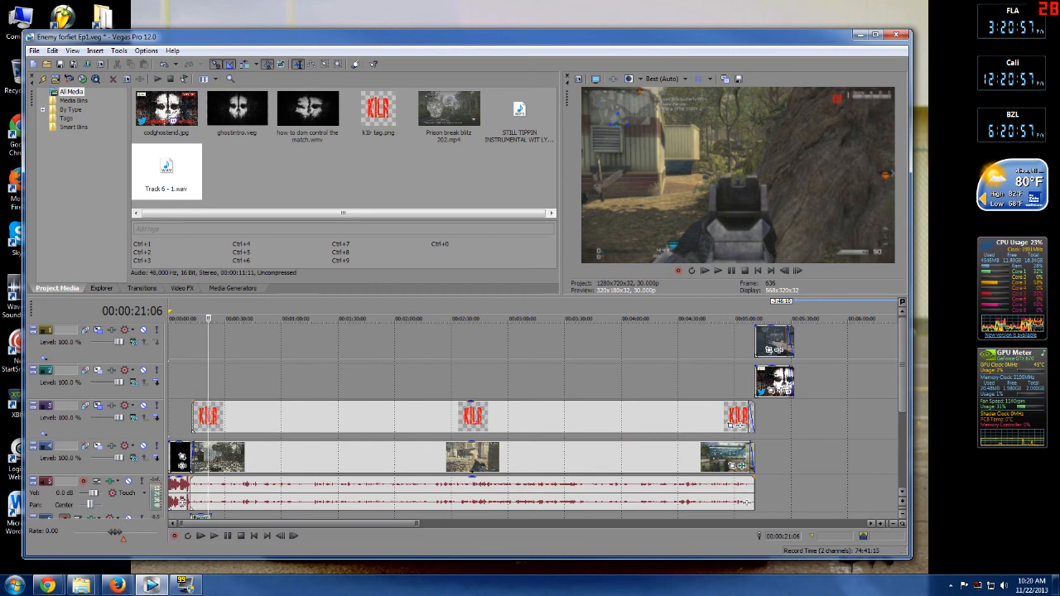
pyautogui.scroll(-2, 533, 422)
pyautogui.scroll(-1, 533, 414)
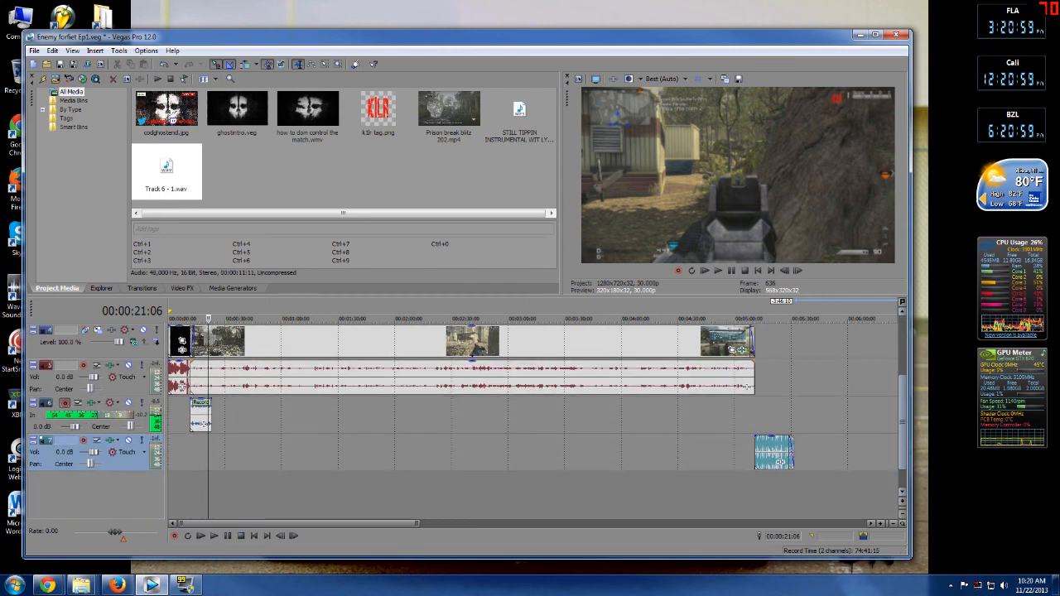
pyautogui.scroll(1, 532, 414)
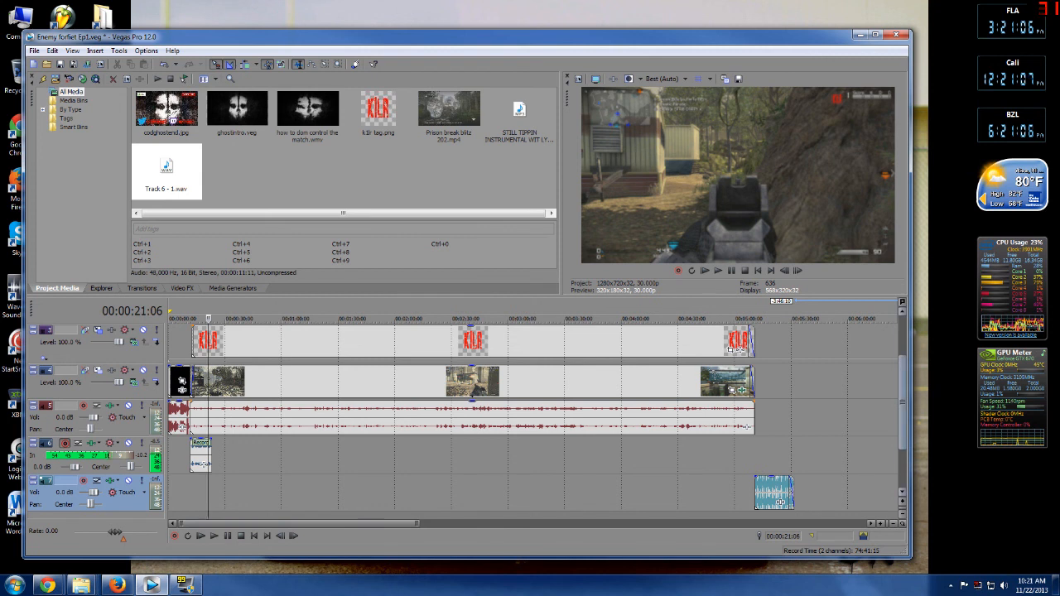
pyautogui.moveTo(903, 403); pyautogui.dragTo(903, 364)
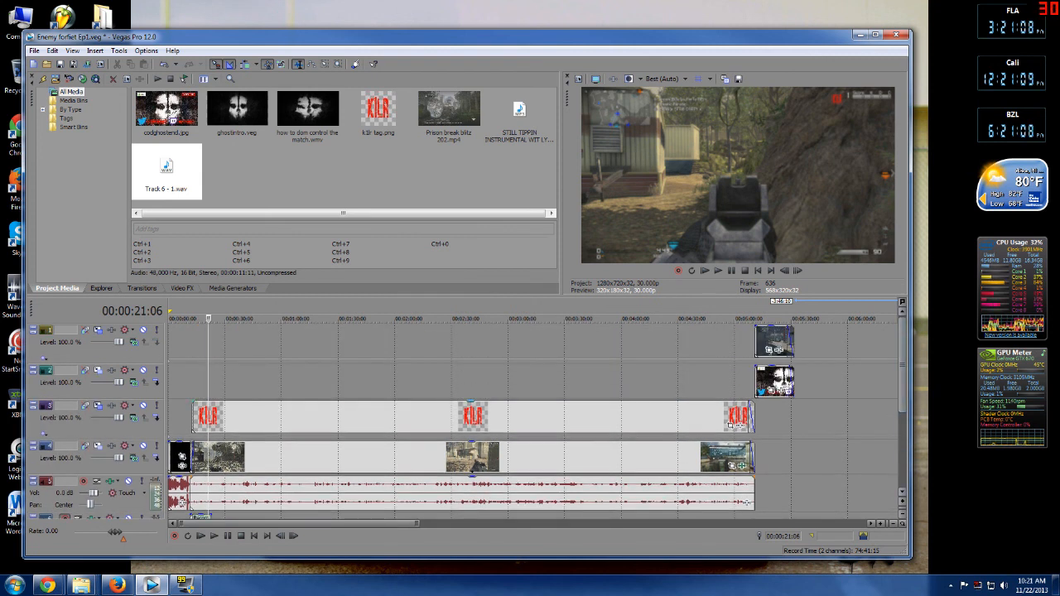